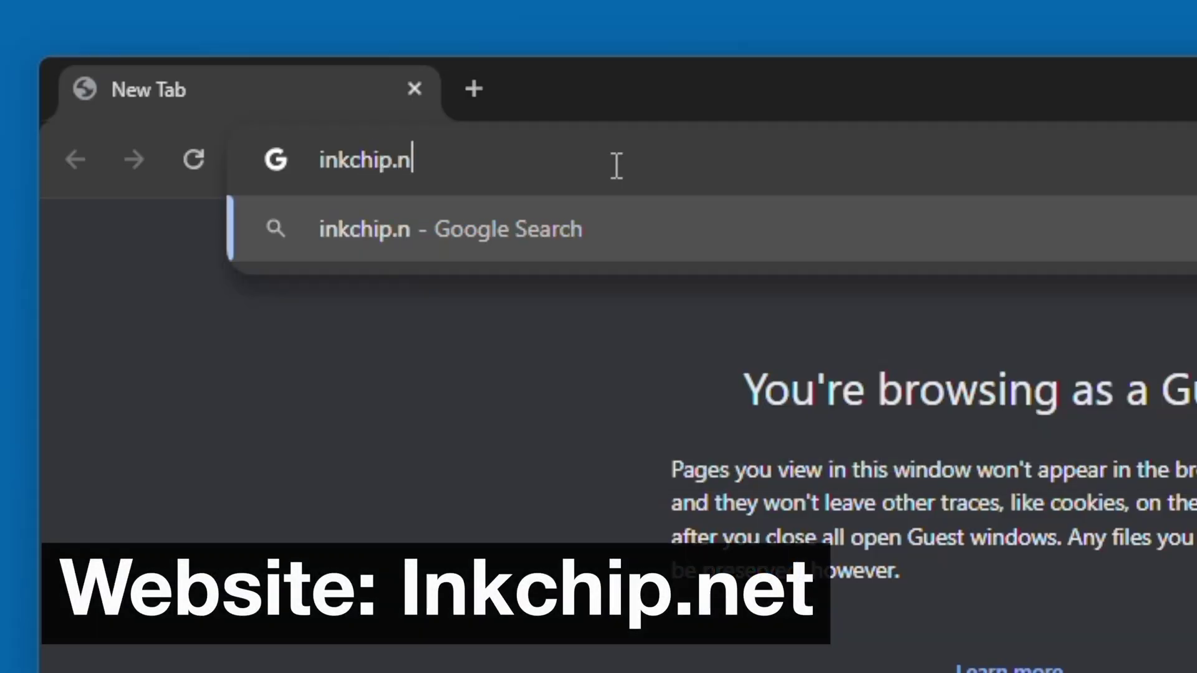
Open the software downloads page on inkchip.net and download the firmware for the WF-2830, WF-2831, WF-2835, WF-2838 printers
key("Return")
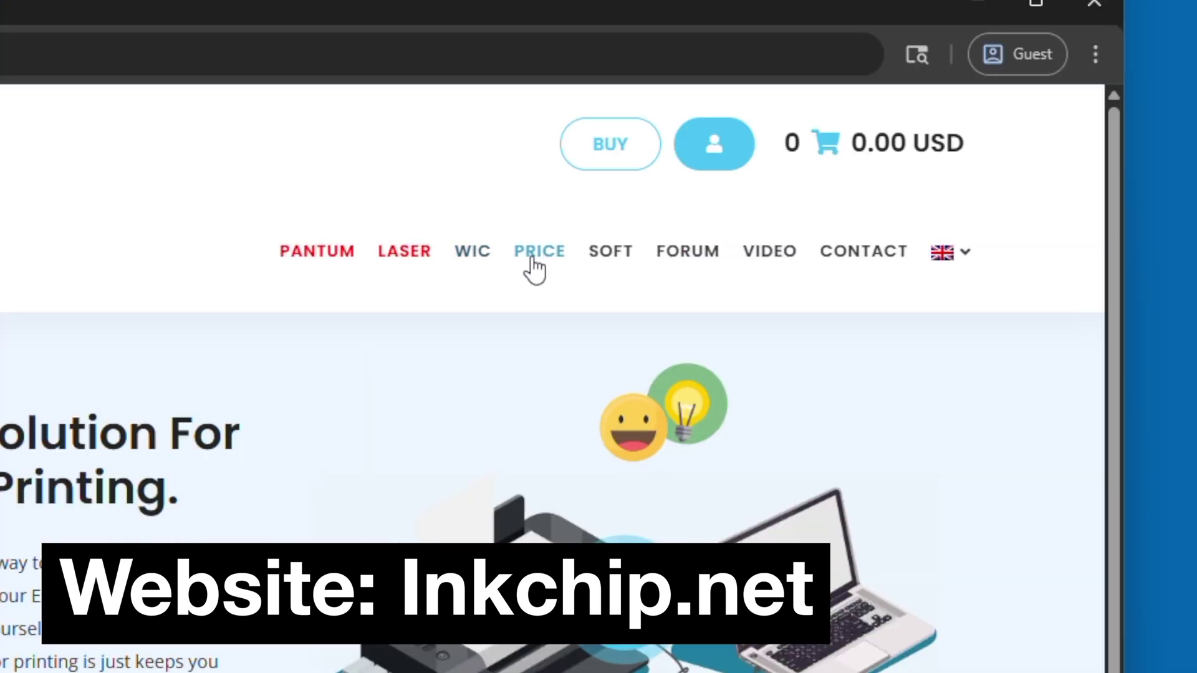
left_click(836, 238)
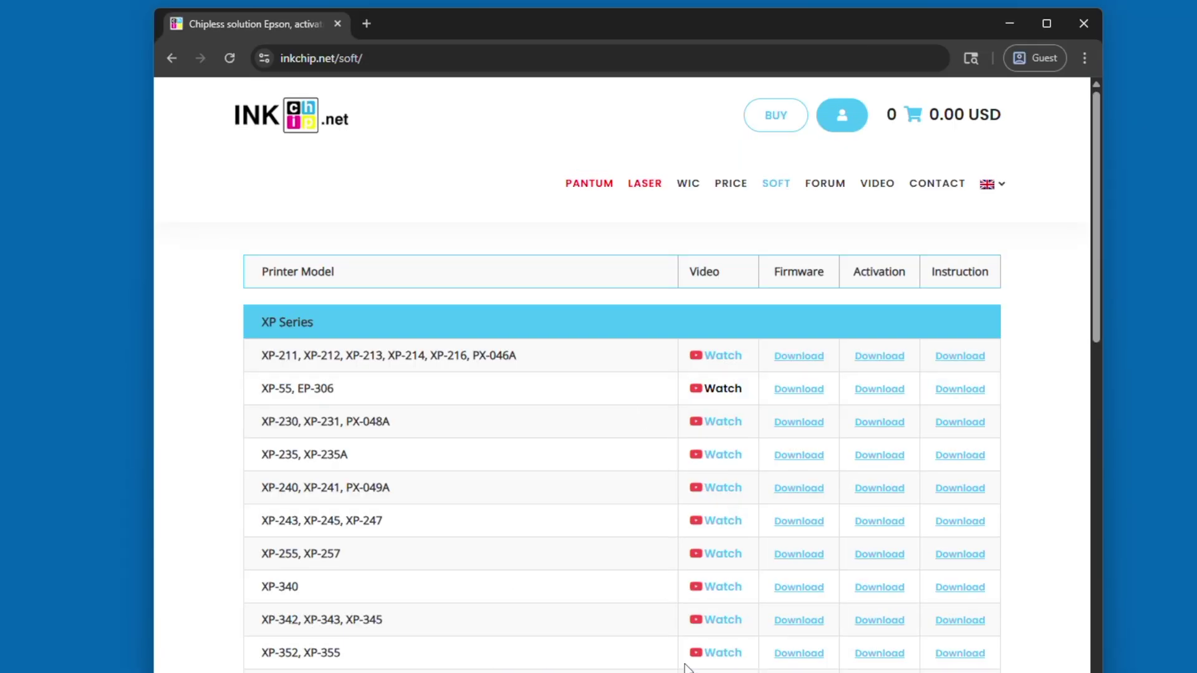
scroll(655, 559, "down", 8)
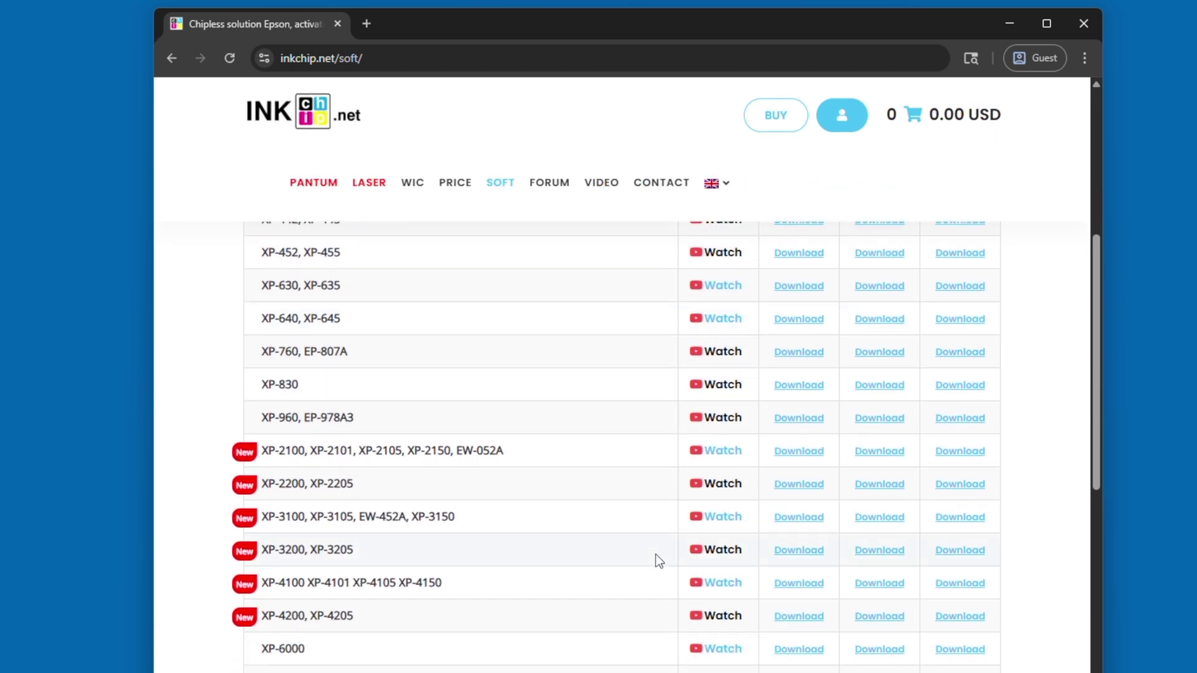
scroll(658, 558, "down", 8)
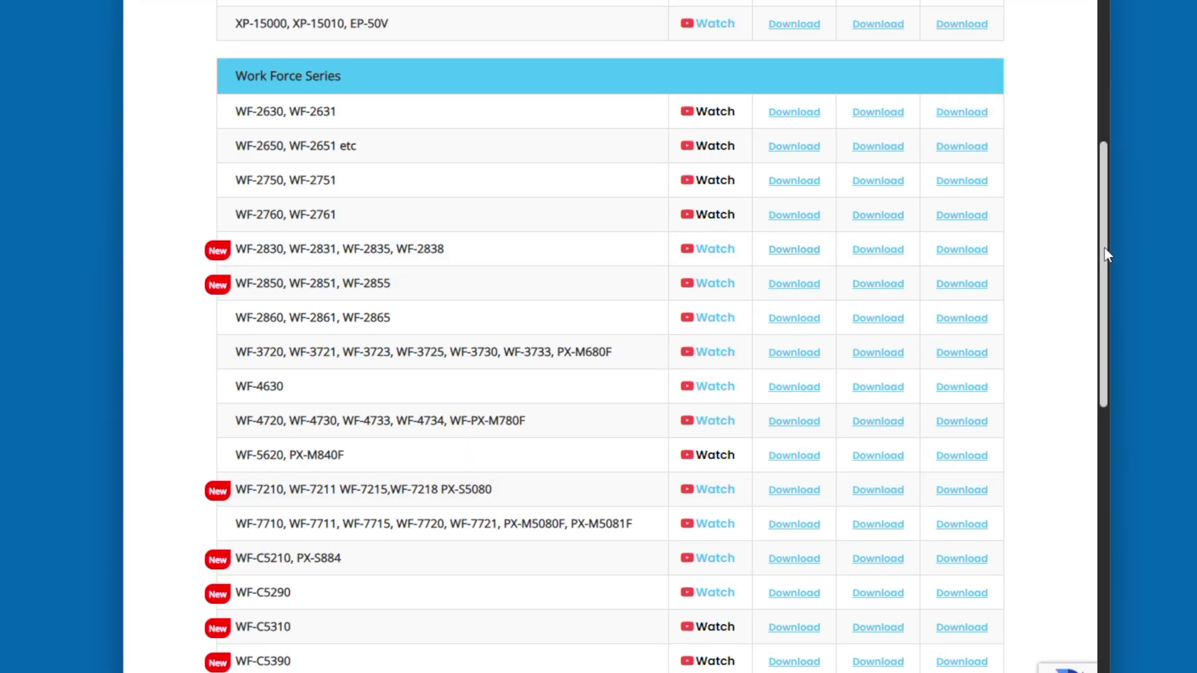
left_click_drag(1105, 247, 1103, 8)
scroll(1068, 234, "down", 15)
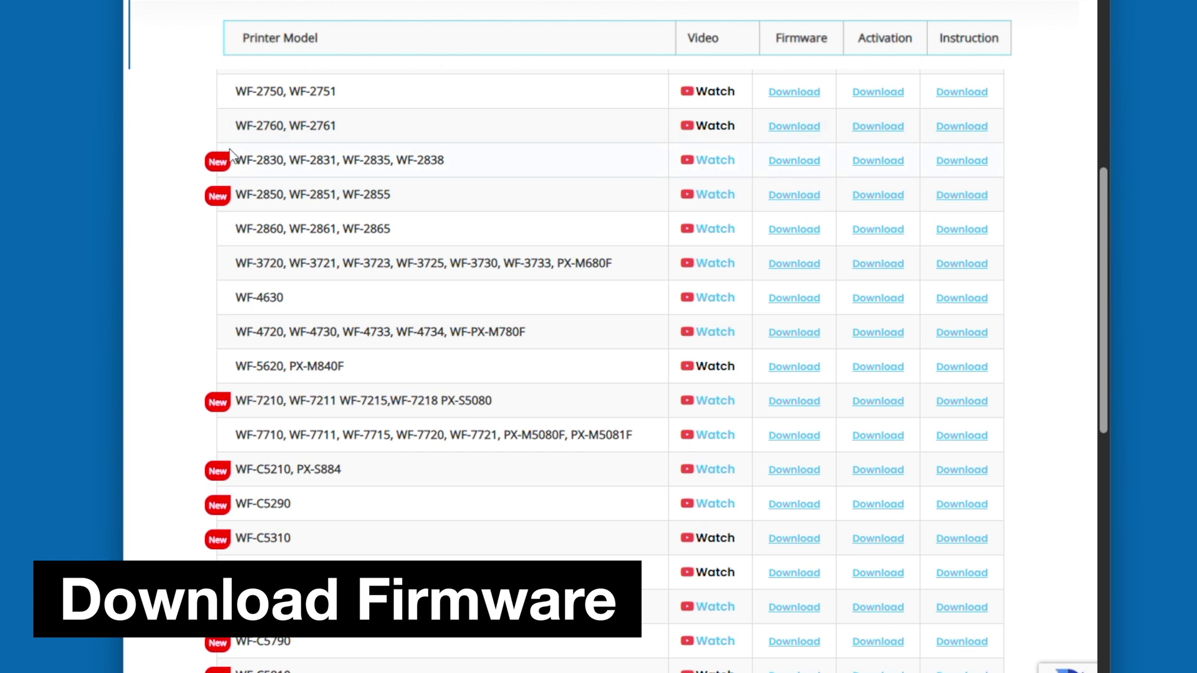
left_click(793, 160)
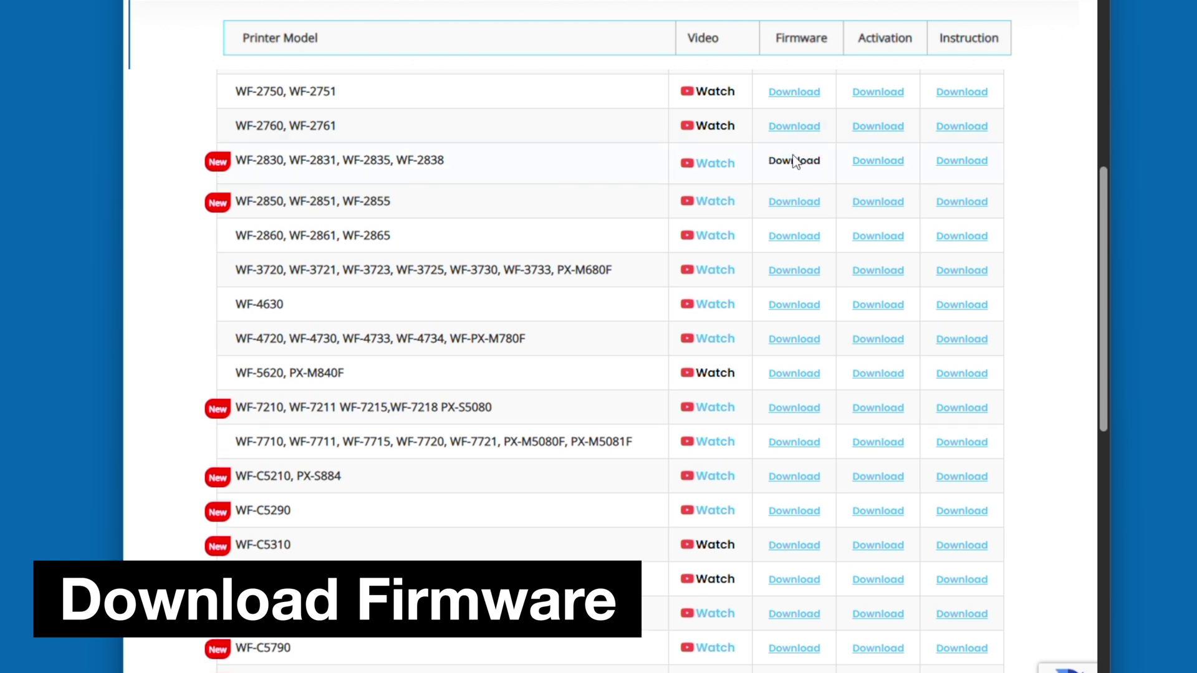
left_click(795, 161)
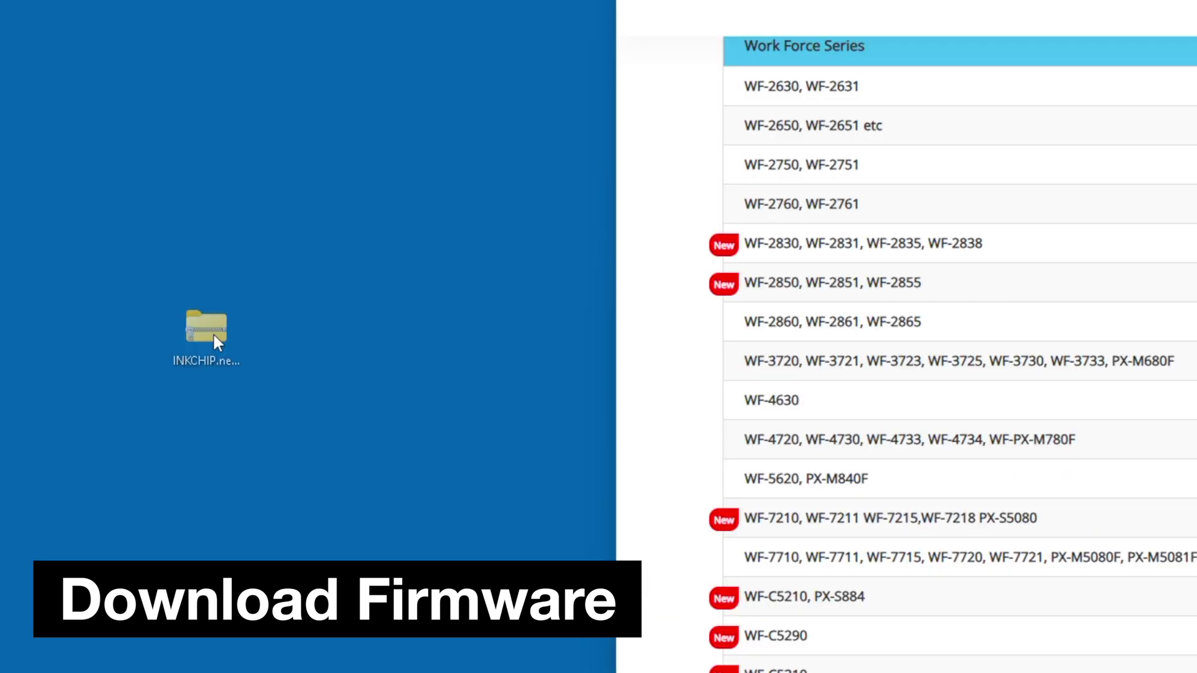
Open the downloaded firmware archive and extract all its files to the INKCHIP.net_Firmware_99_WF2830_v1 folder on the desktop
left_click(280, 298)
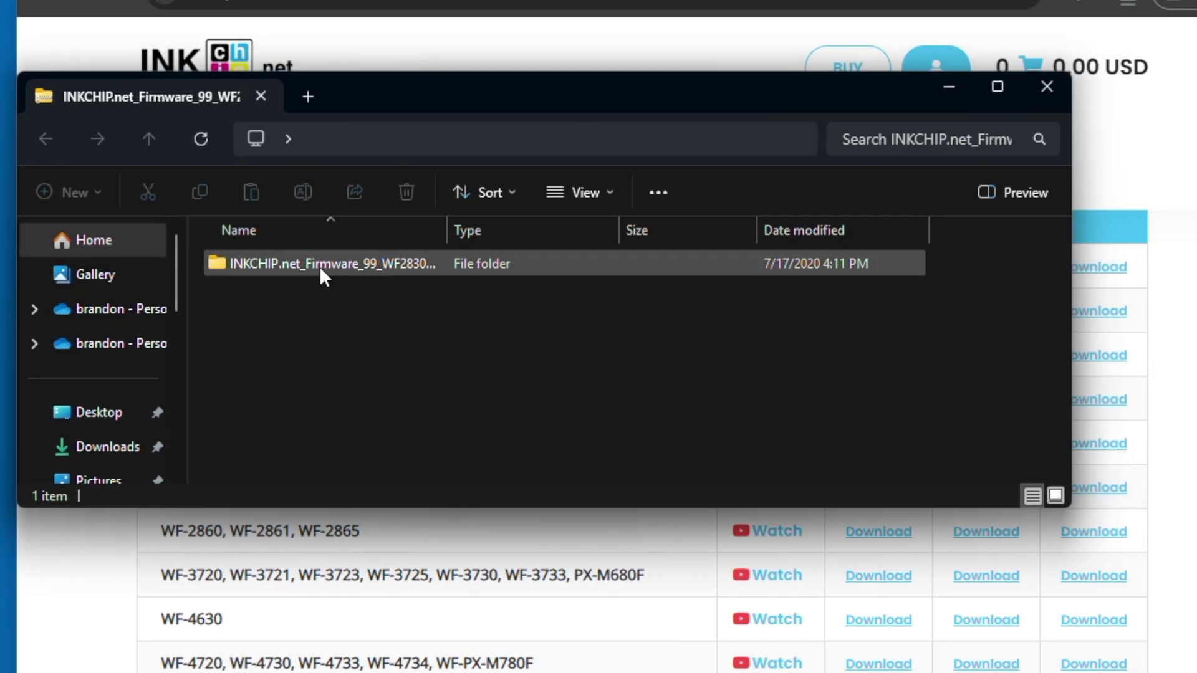
double_click(319, 269)
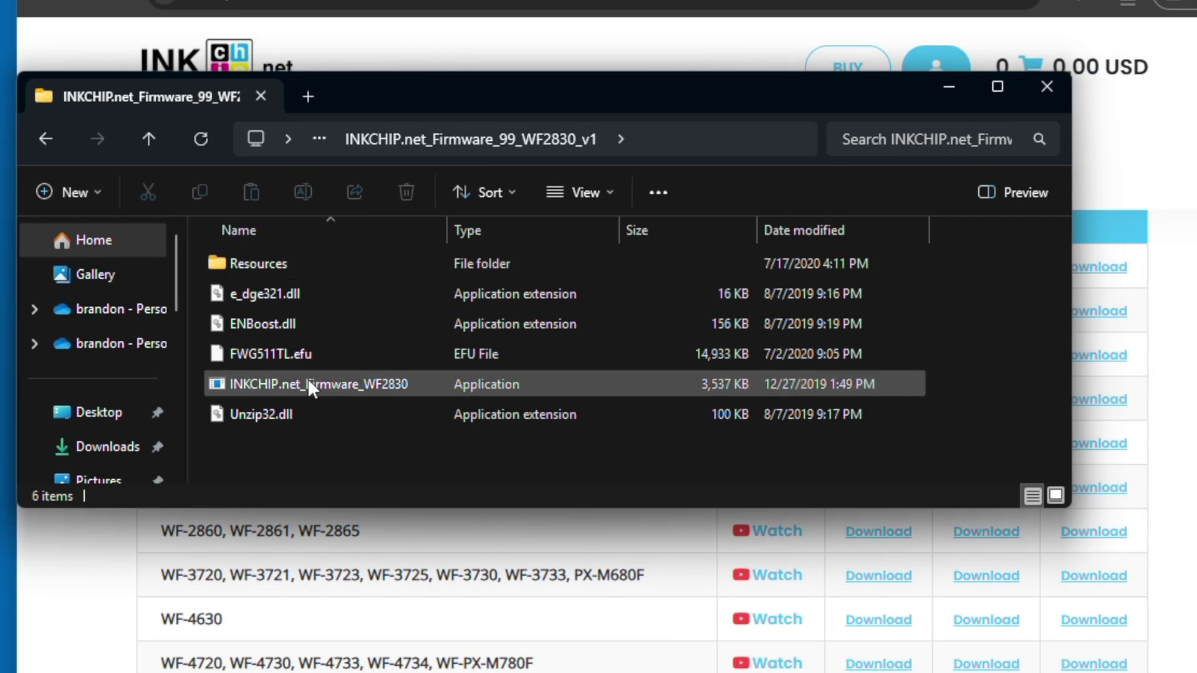
double_click(585, 385)
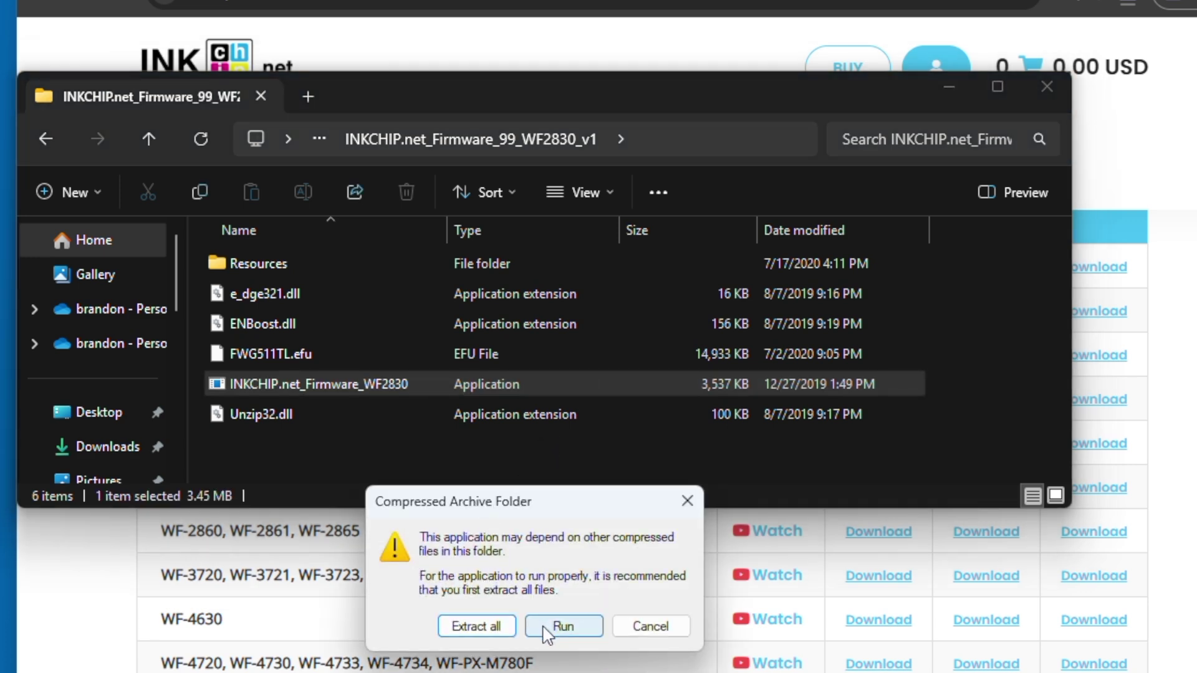
left_click(503, 629)
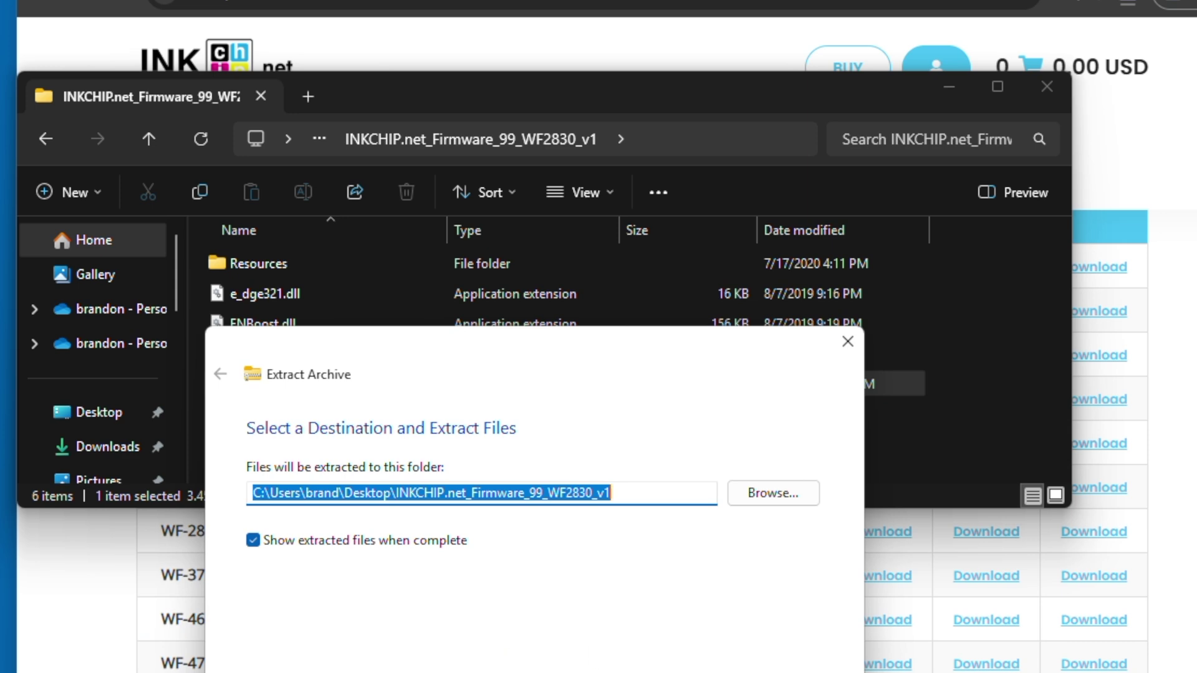
left_click(721, 620)
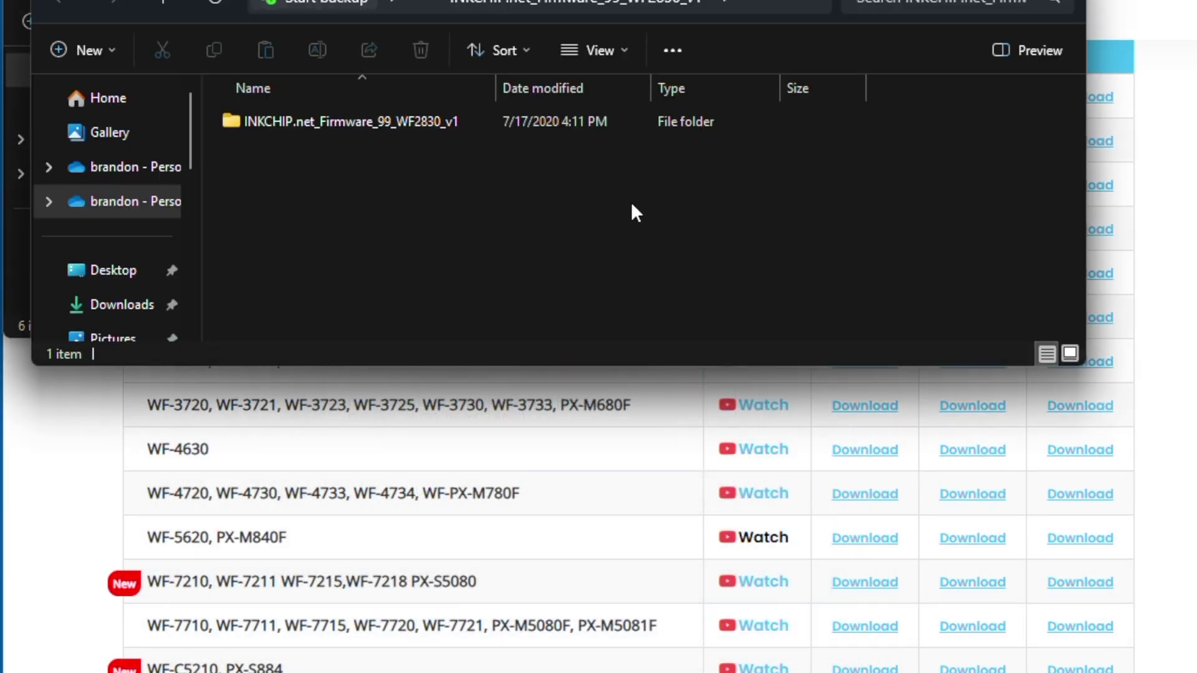
Run INKCHIP.net_Firmware_WF2830 from the extracted folder and accept the license agreement, continuing through the update precautions
double_click(485, 113)
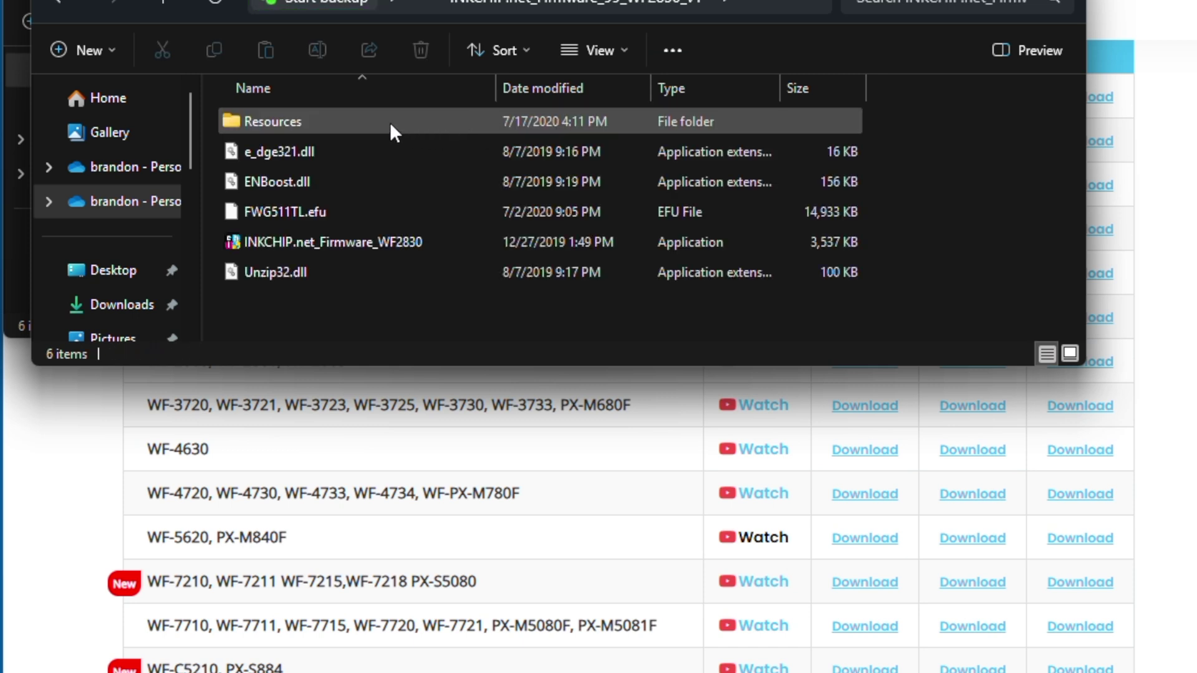
double_click(463, 238)
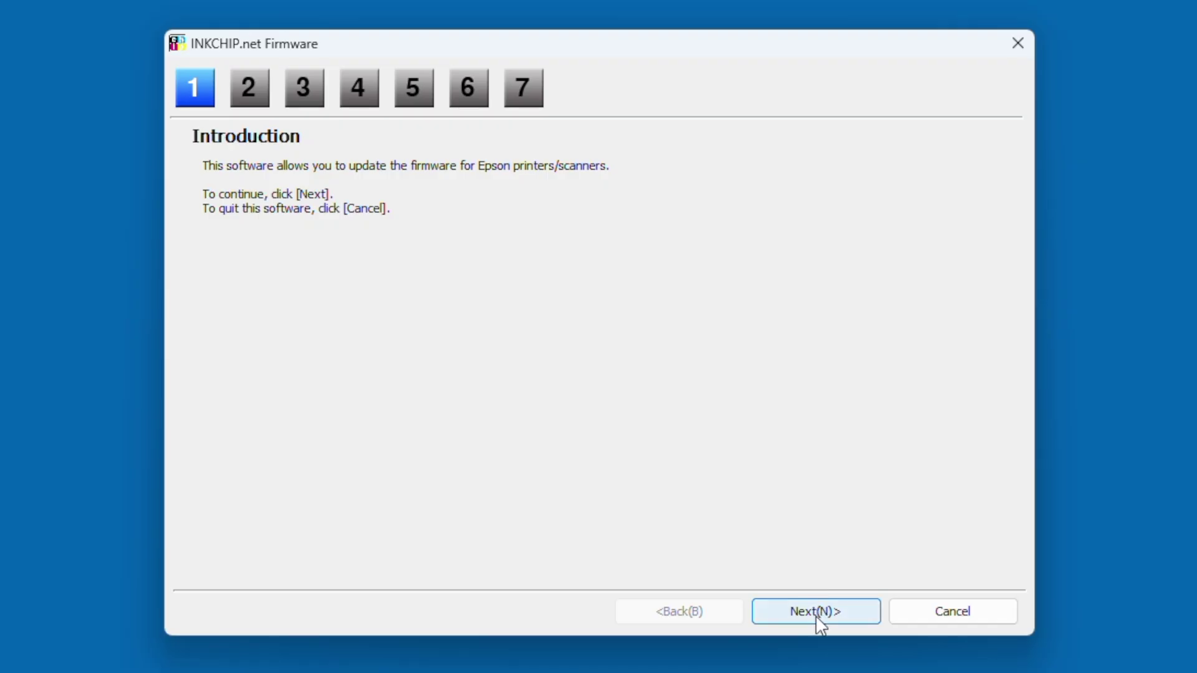
left_click(816, 614)
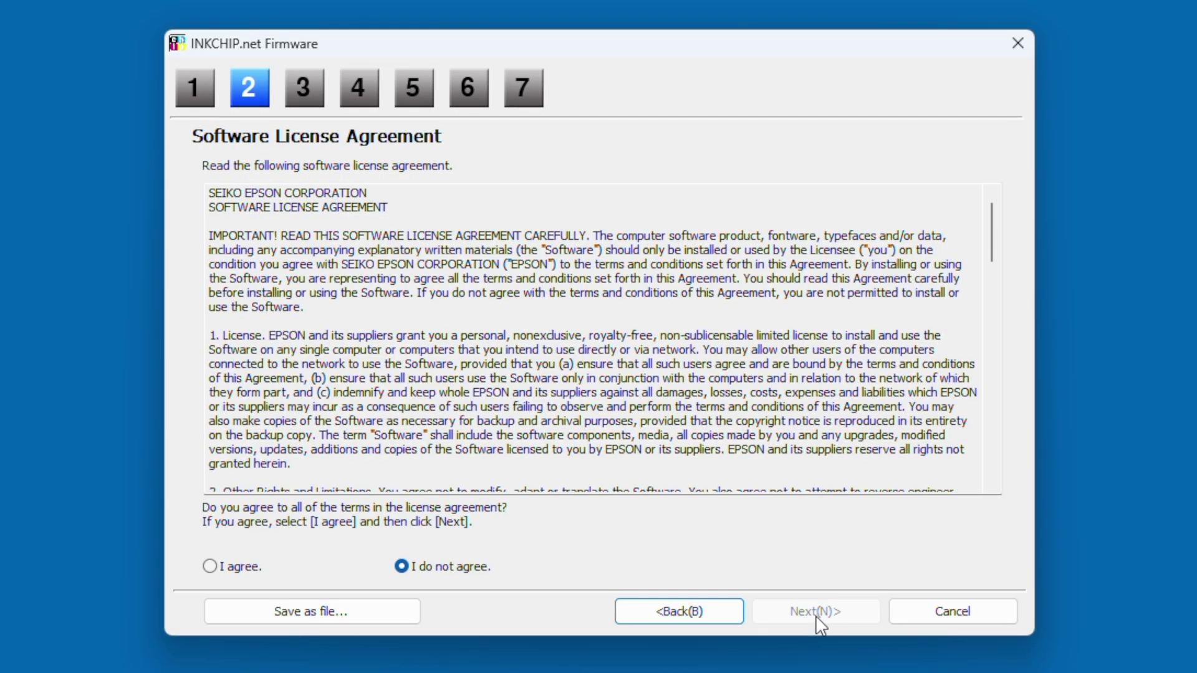
left_click(212, 566)
left_click(804, 610)
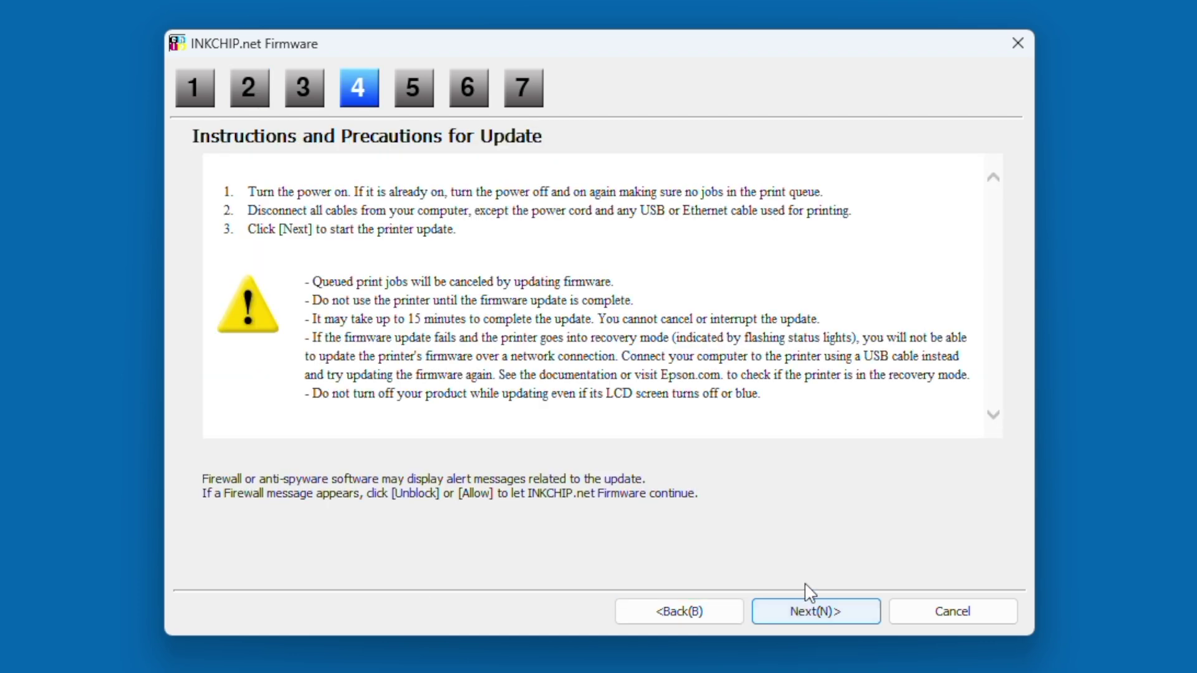
left_click(850, 612)
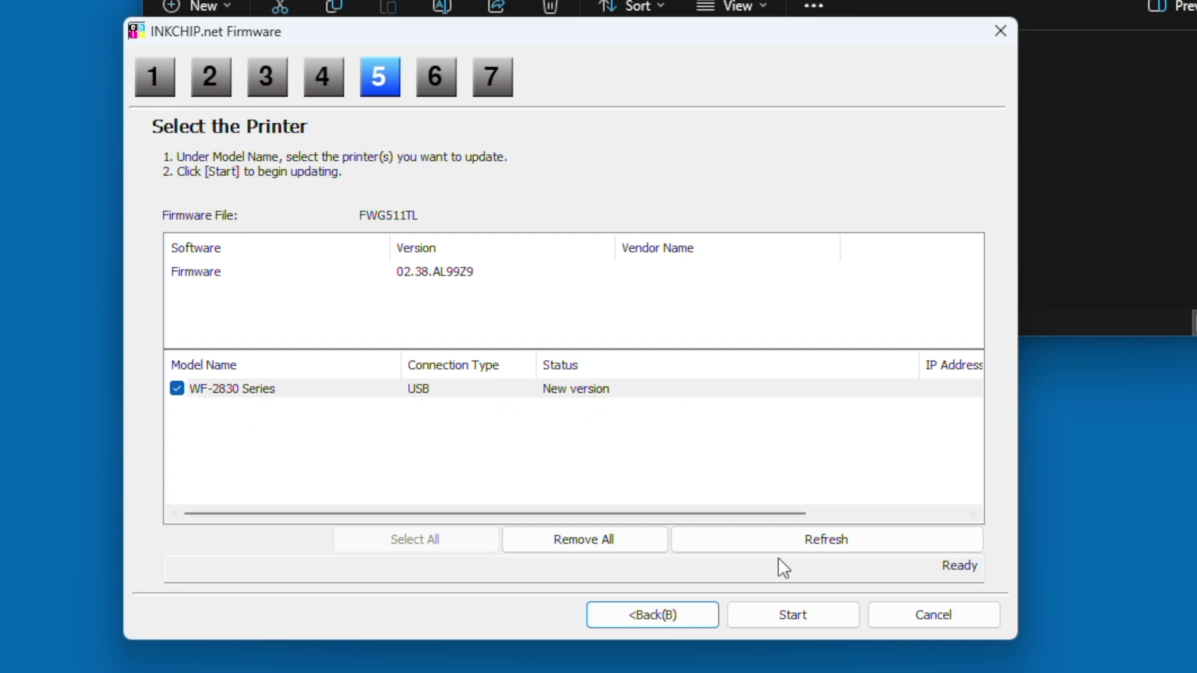
Keep the USB-connected WF-2830 Series printer selected and start its firmware update
left_click(177, 389)
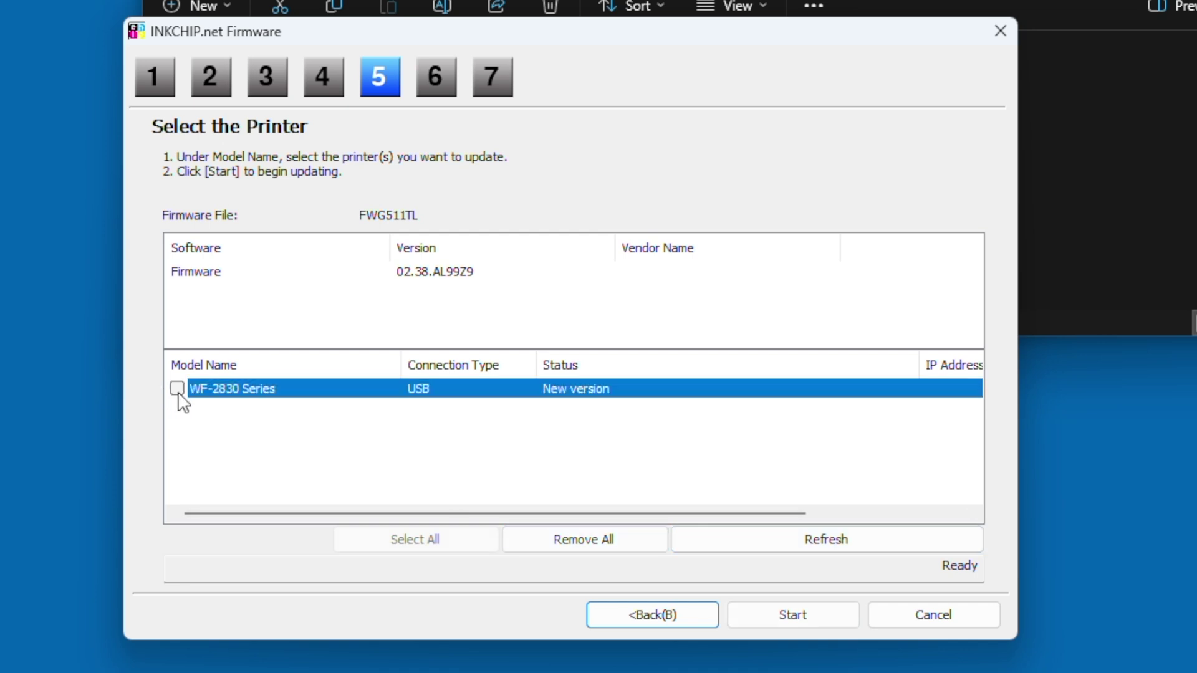
left_click(177, 389)
left_click(724, 479)
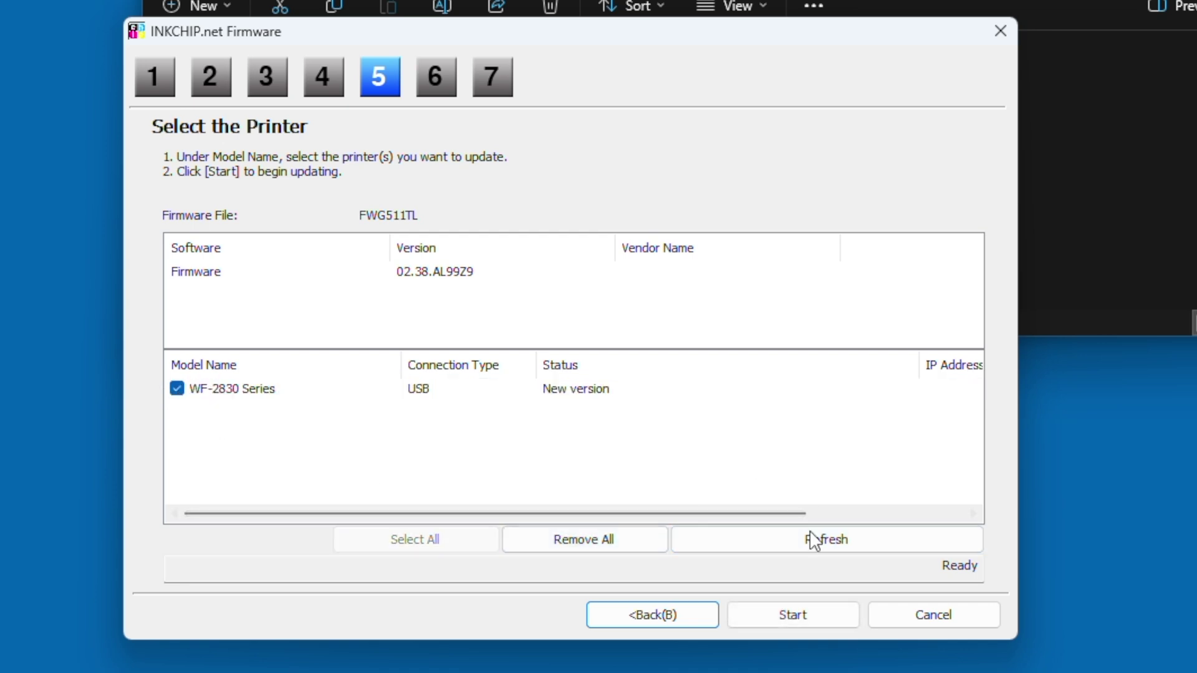
left_click(817, 614)
left_click(586, 371)
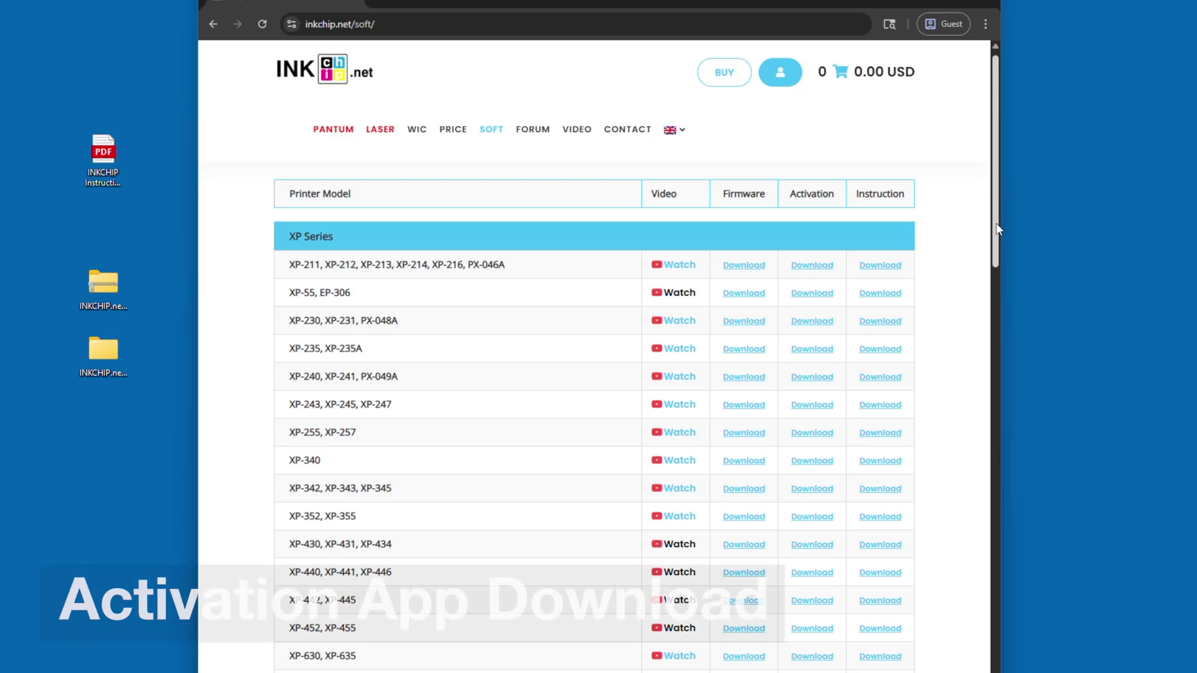
Download the activation program for the WF-2830, WF-2831, WF-2835, WF-2838 printers, saving it to the desktop as INKCHIP.net_Activation
scroll(979, 411, "down", 15)
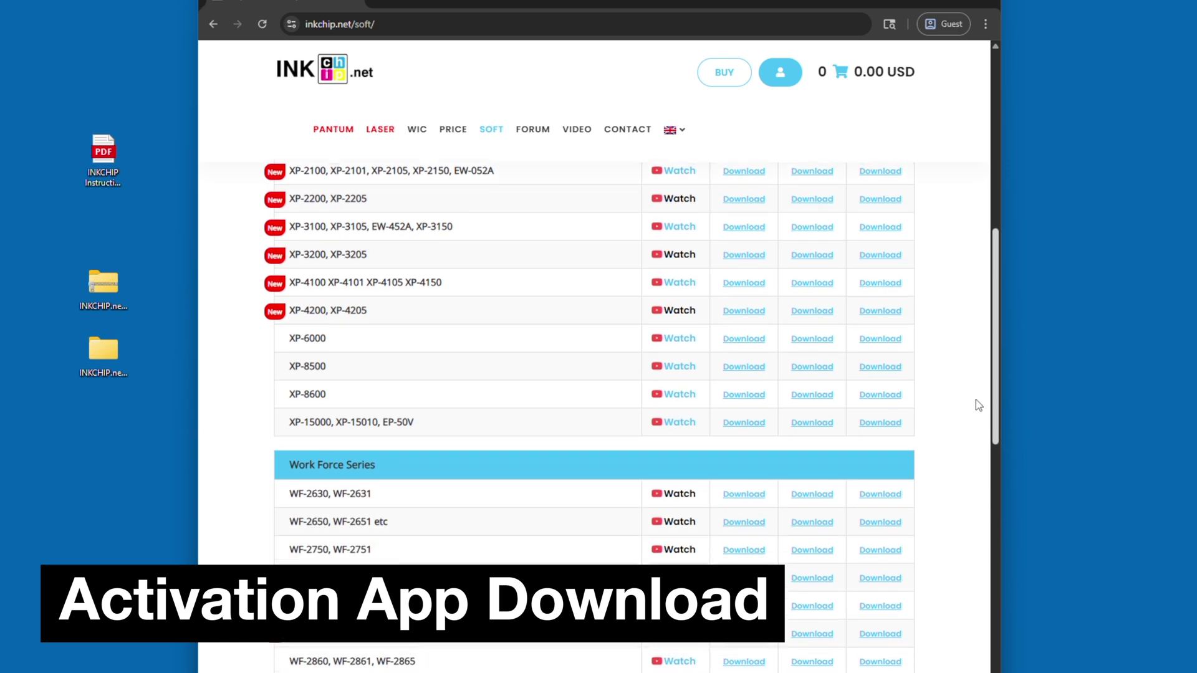
scroll(982, 432, "down", 1)
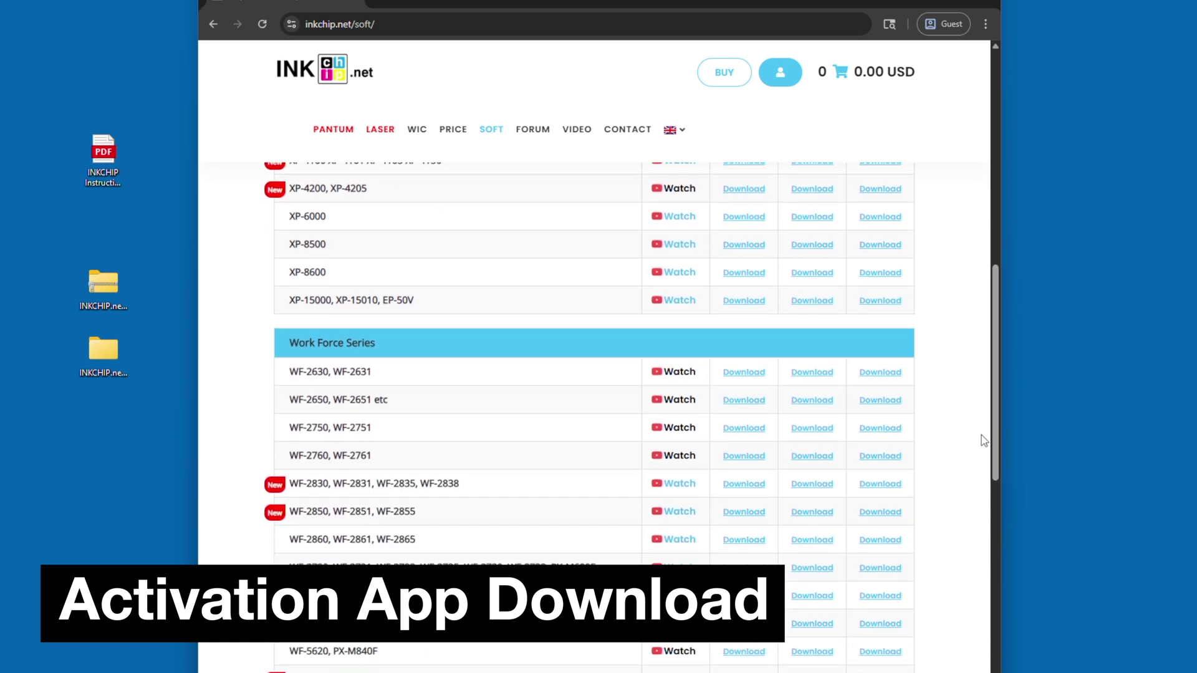
left_click(808, 486)
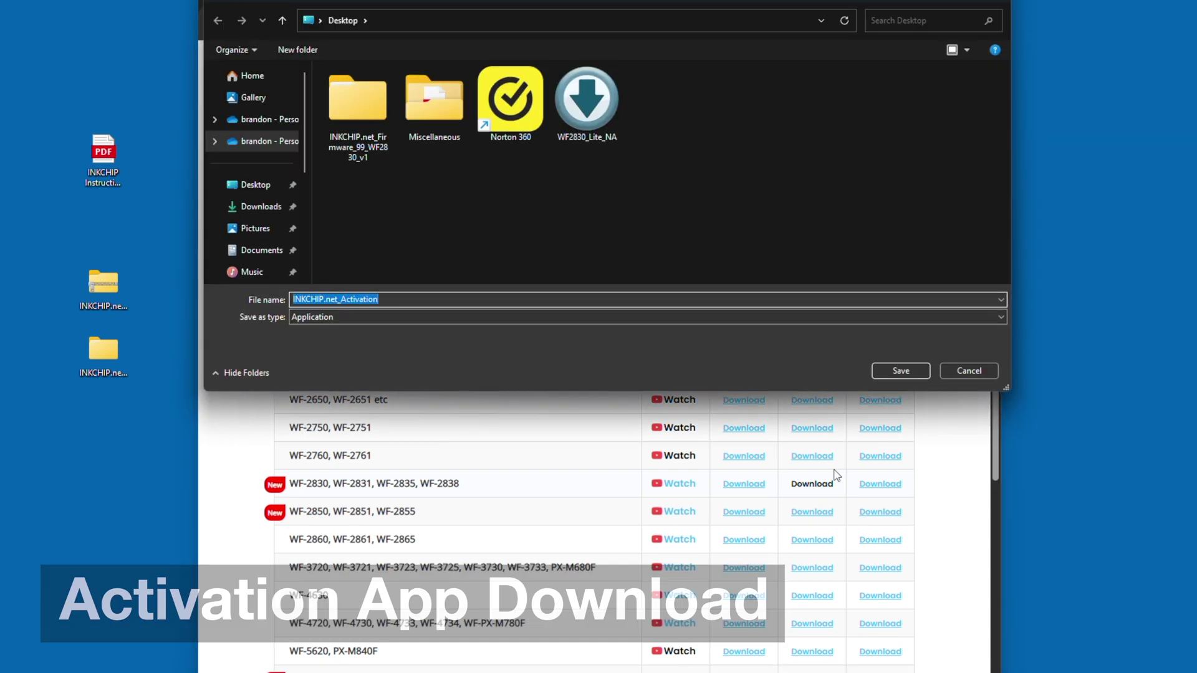
left_click(902, 372)
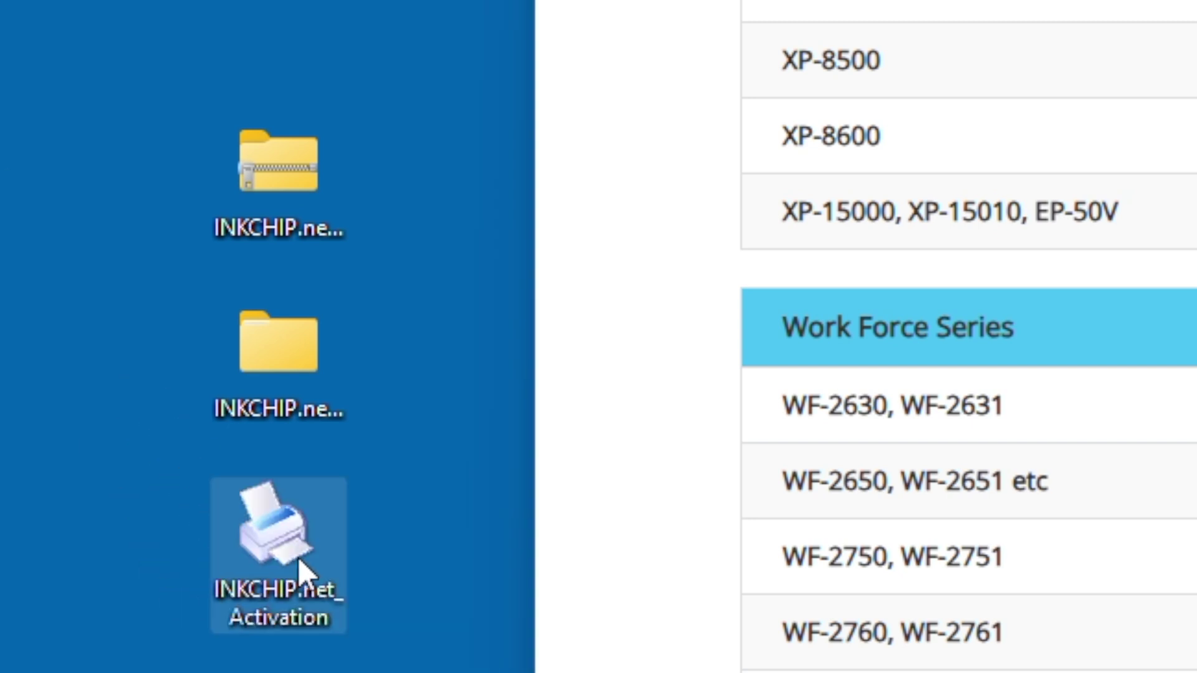
Launch INKCHIP.net_Activation from the desktop and switch its interface language to English
double_click(301, 545)
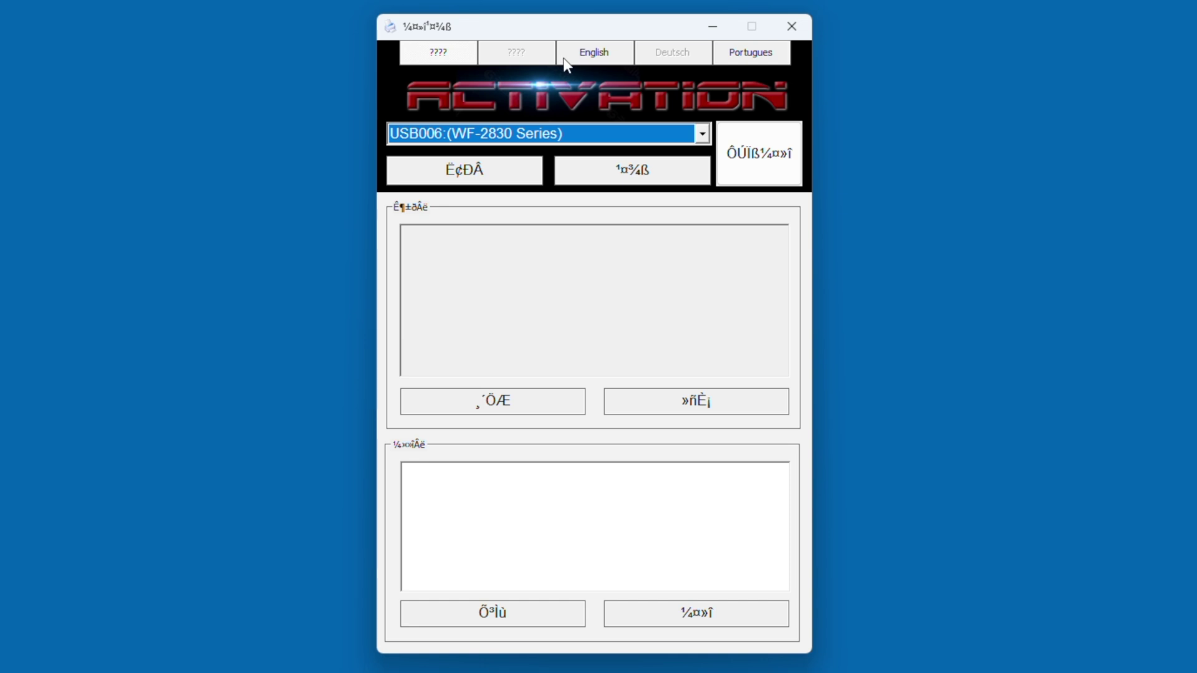
left_click(591, 55)
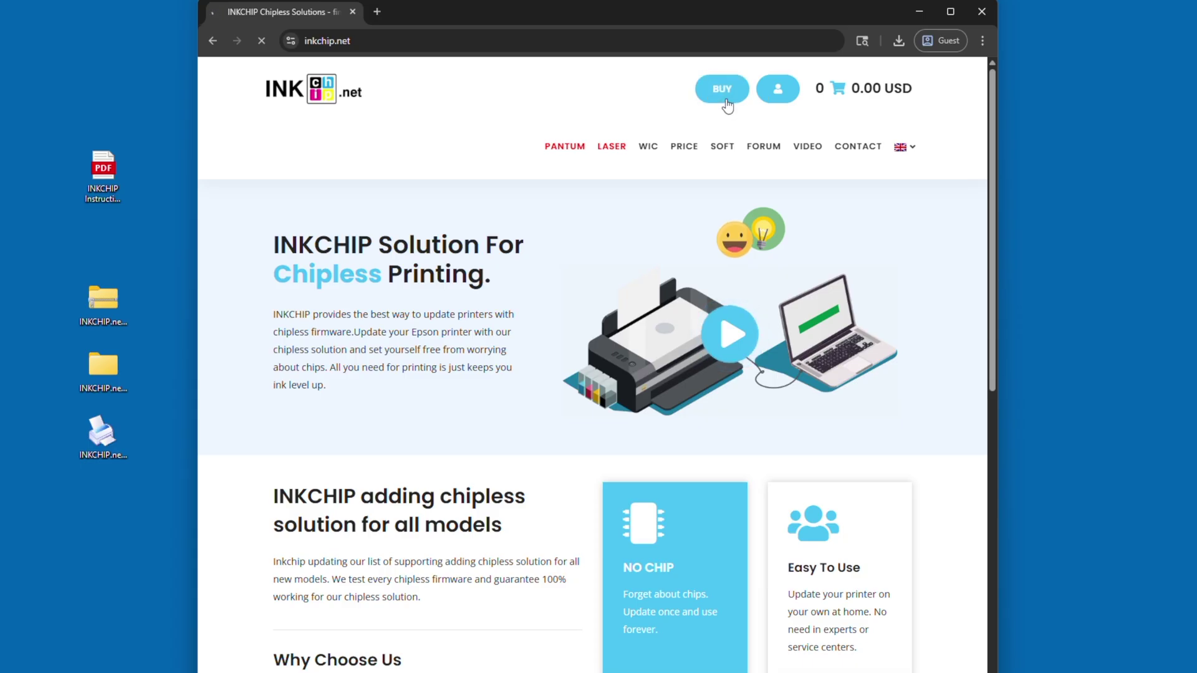
On the inkchip.net price page, choose the Work Force Series model WF-2830, WF-2831, WF-2838 and add one activation code to the cart
left_click(722, 89)
scroll(616, 362, "down", 7)
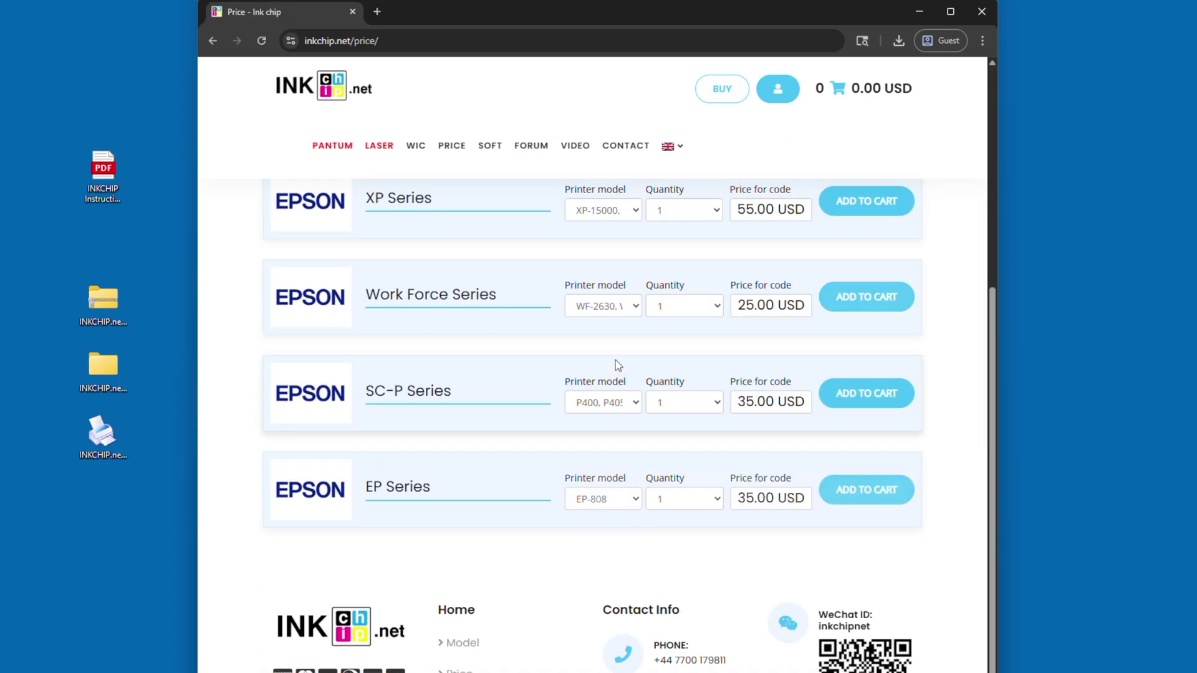
scroll(636, 385, "up", 2)
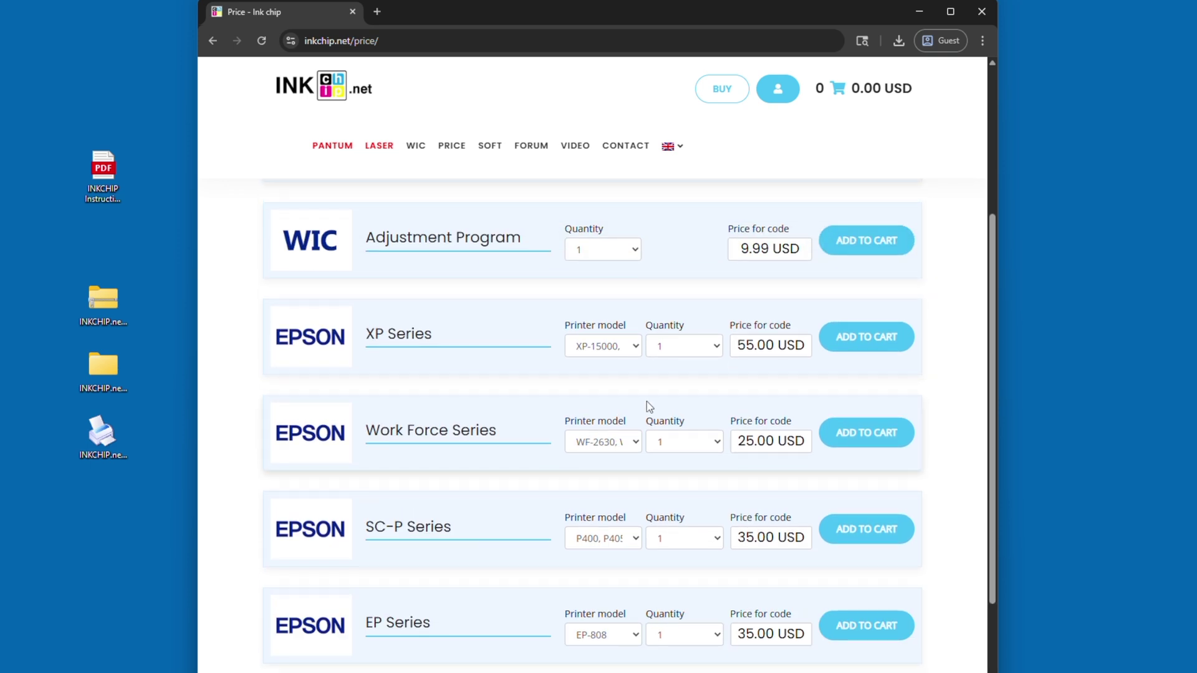
scroll(606, 432, "up", 1)
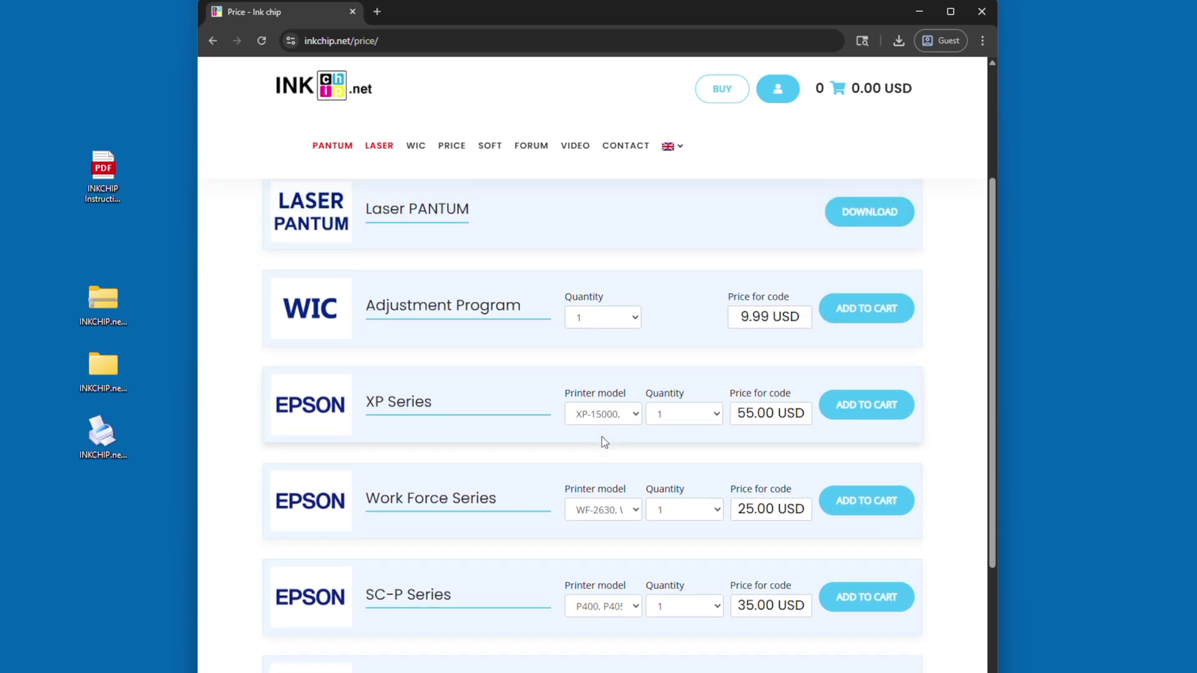
left_click(617, 515)
scroll(633, 592, "down", 3)
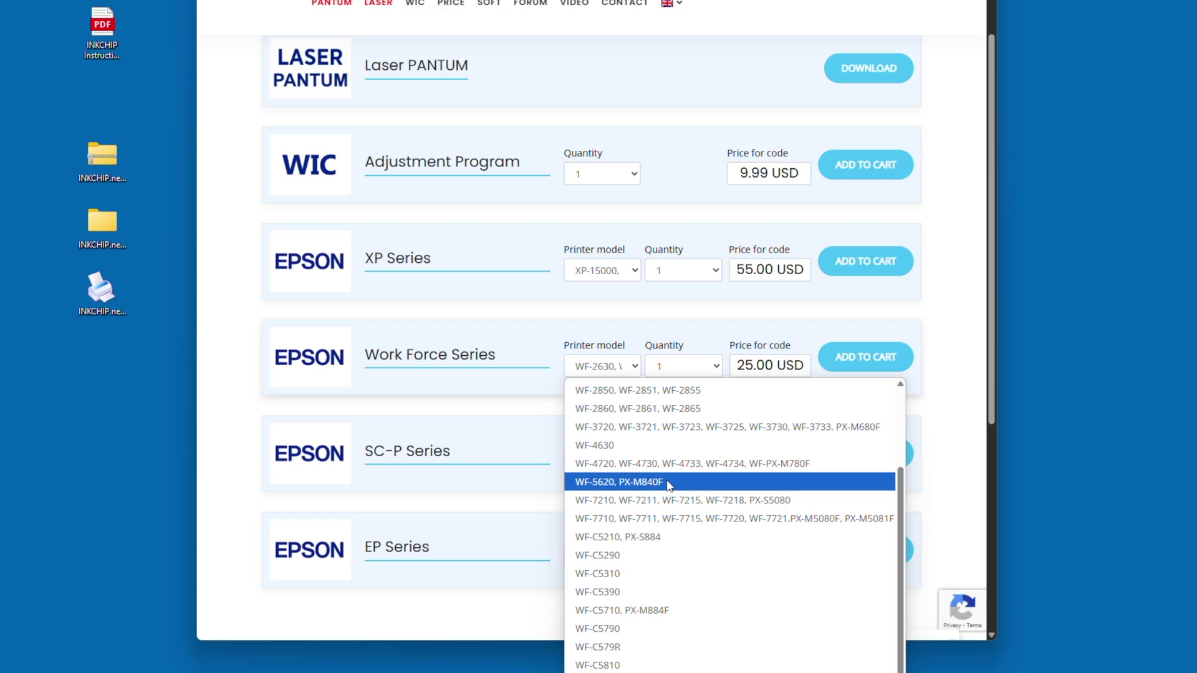
scroll(668, 485, "up", 3)
left_click(721, 490)
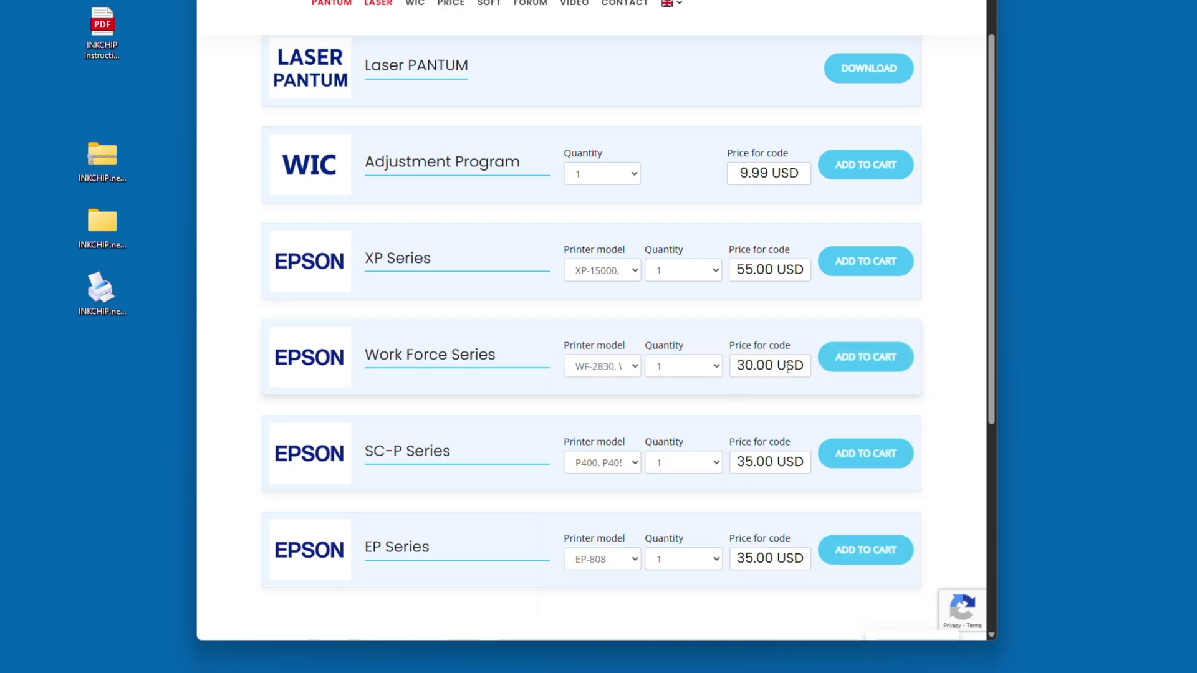
left_click(850, 371)
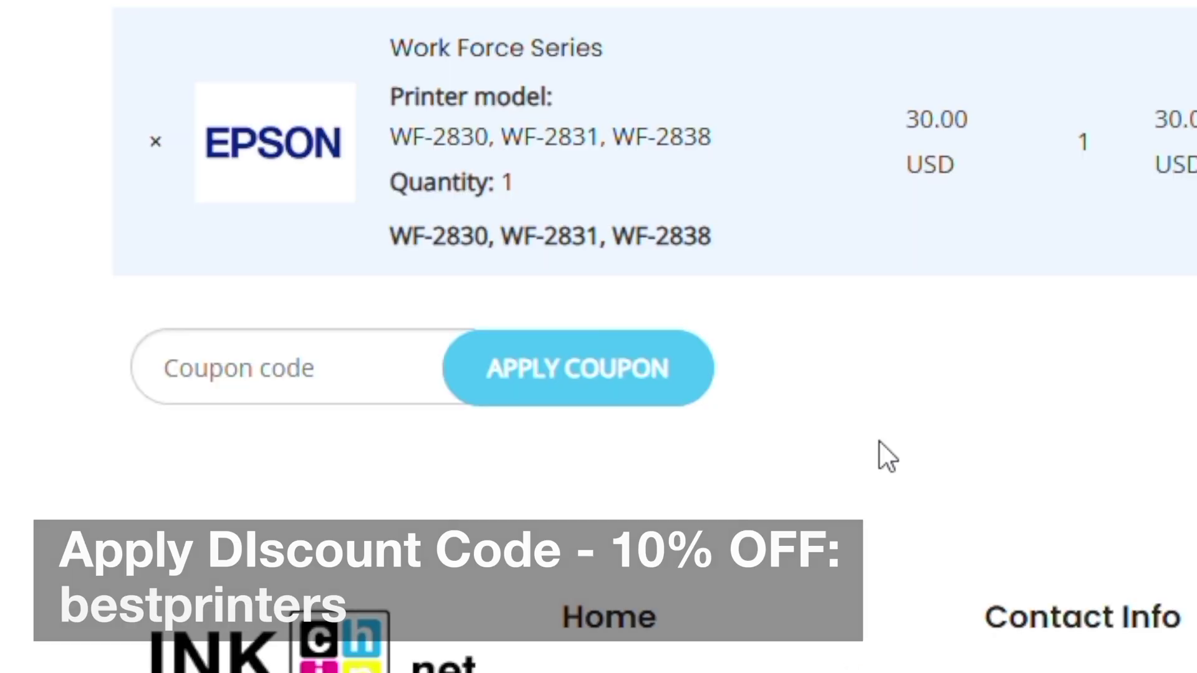
Apply the coupon code bestprinters to the cart containing the Work Force Series activation code
left_click(236, 555)
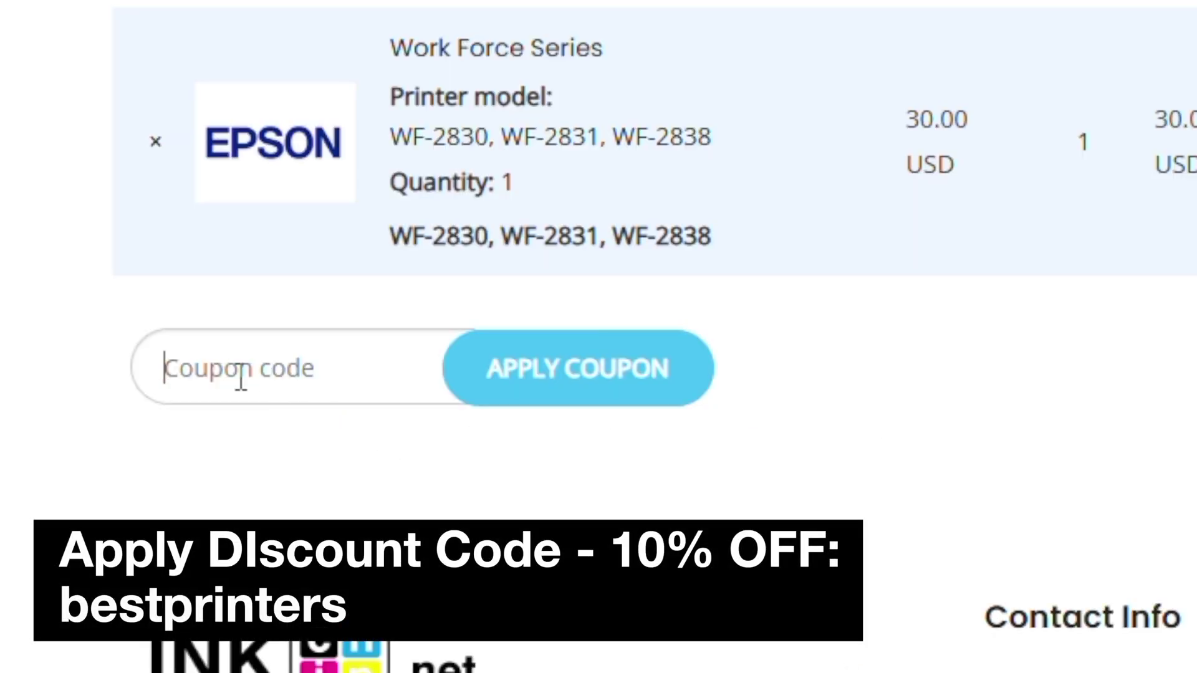
type("best")
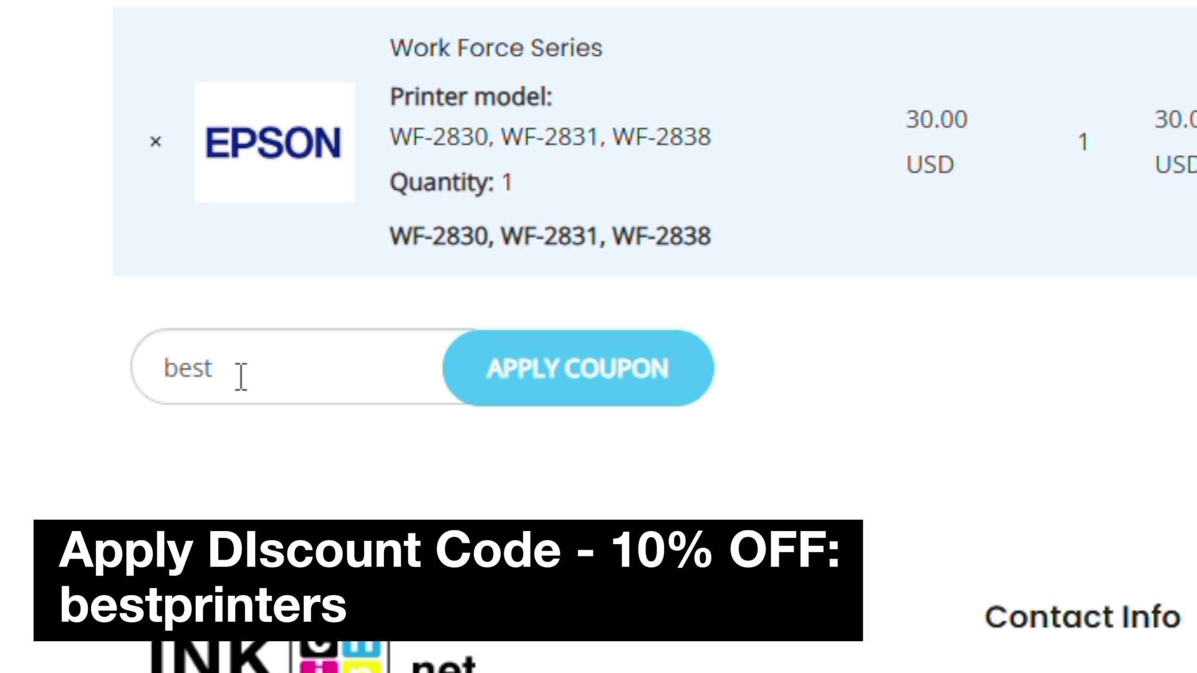
type("printers")
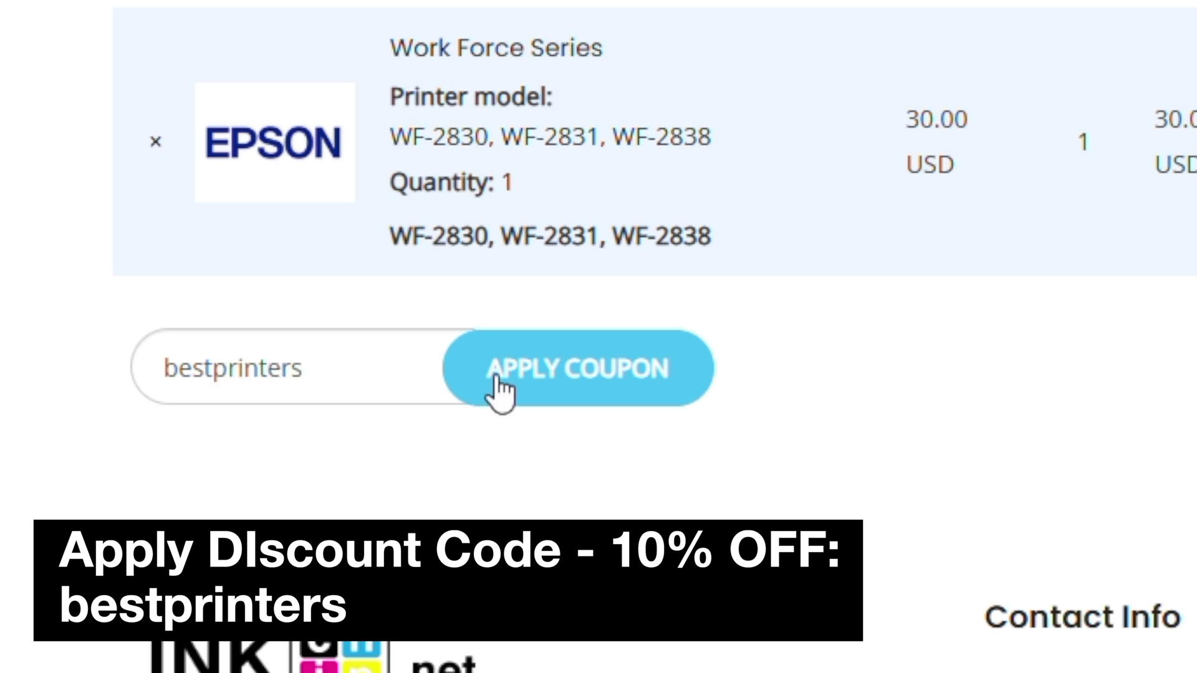
left_click(561, 376)
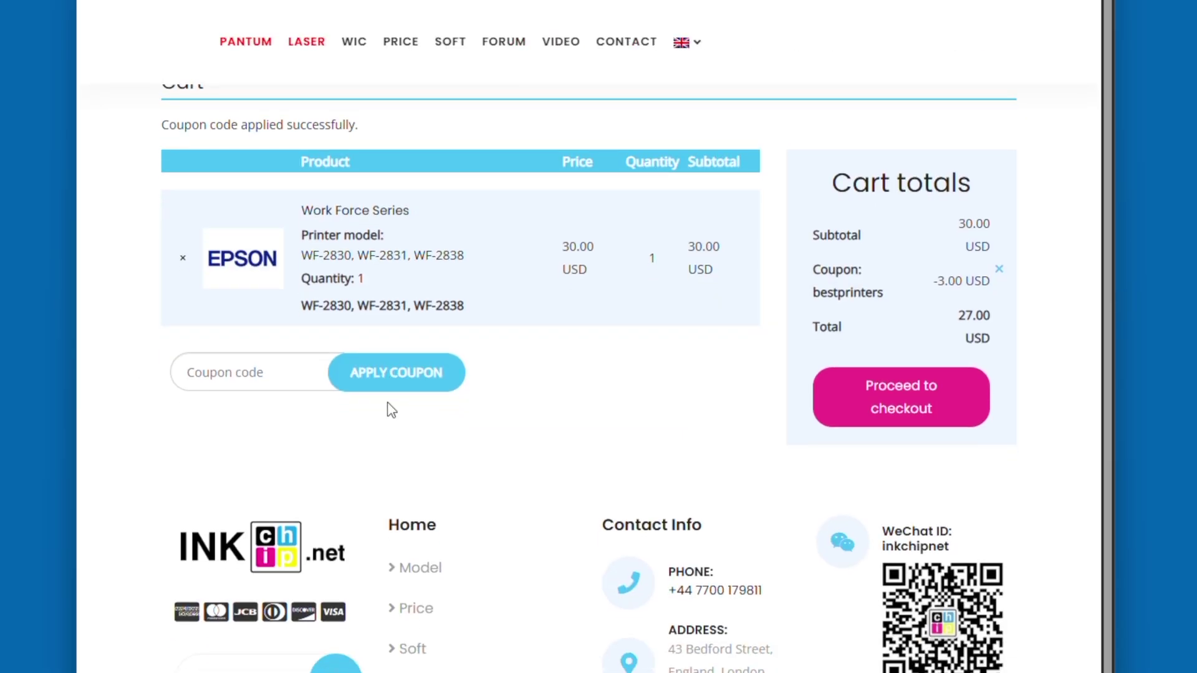
scroll(390, 406, "down", 2)
scroll(395, 406, "up", 3)
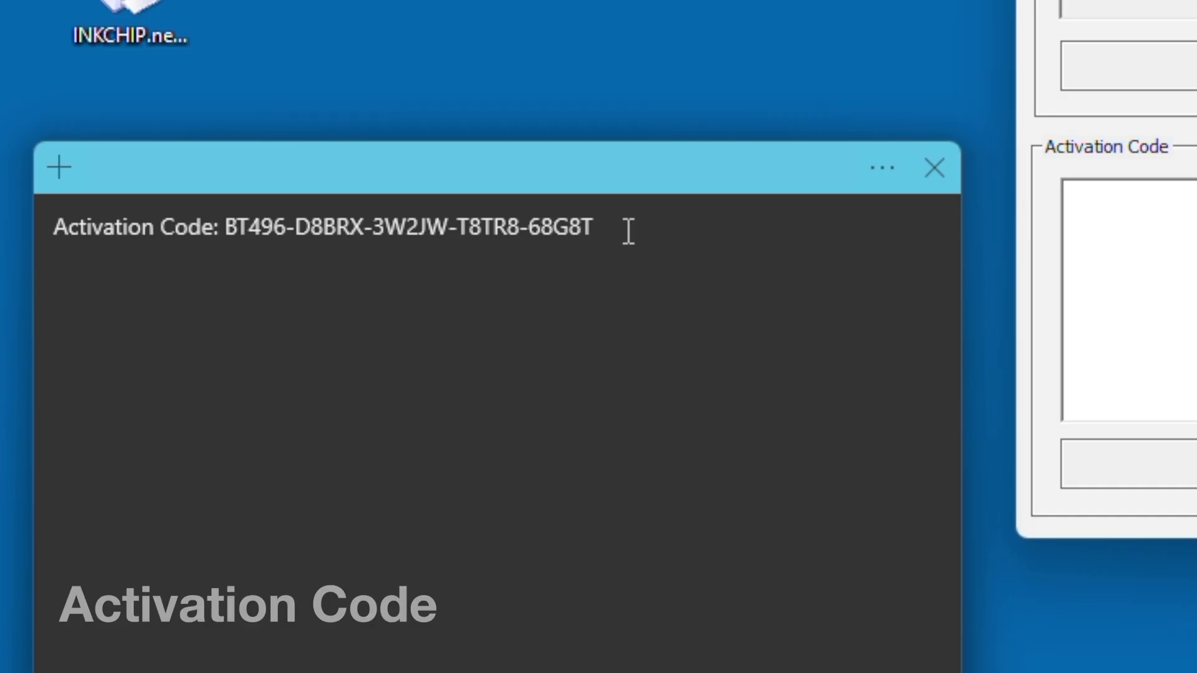
Copy the purchased activation code from the sticky note and switch the activation program's interface to English
left_click_drag(628, 230, 230, 249)
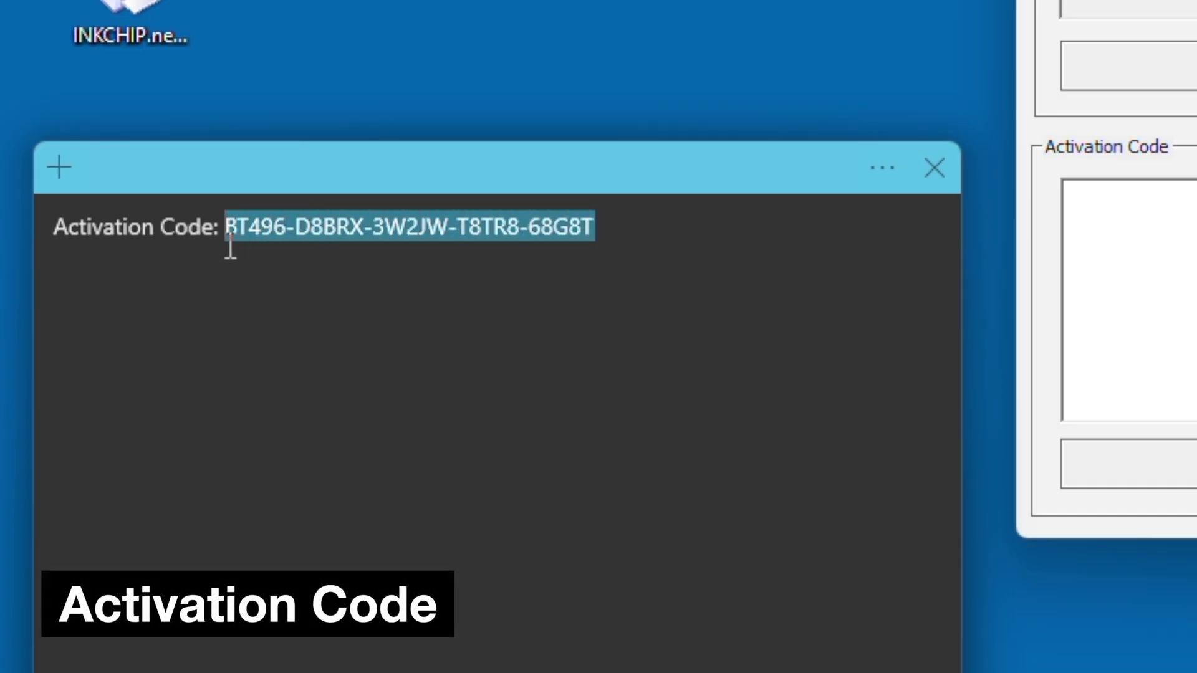
right_click(263, 225)
left_click(332, 252)
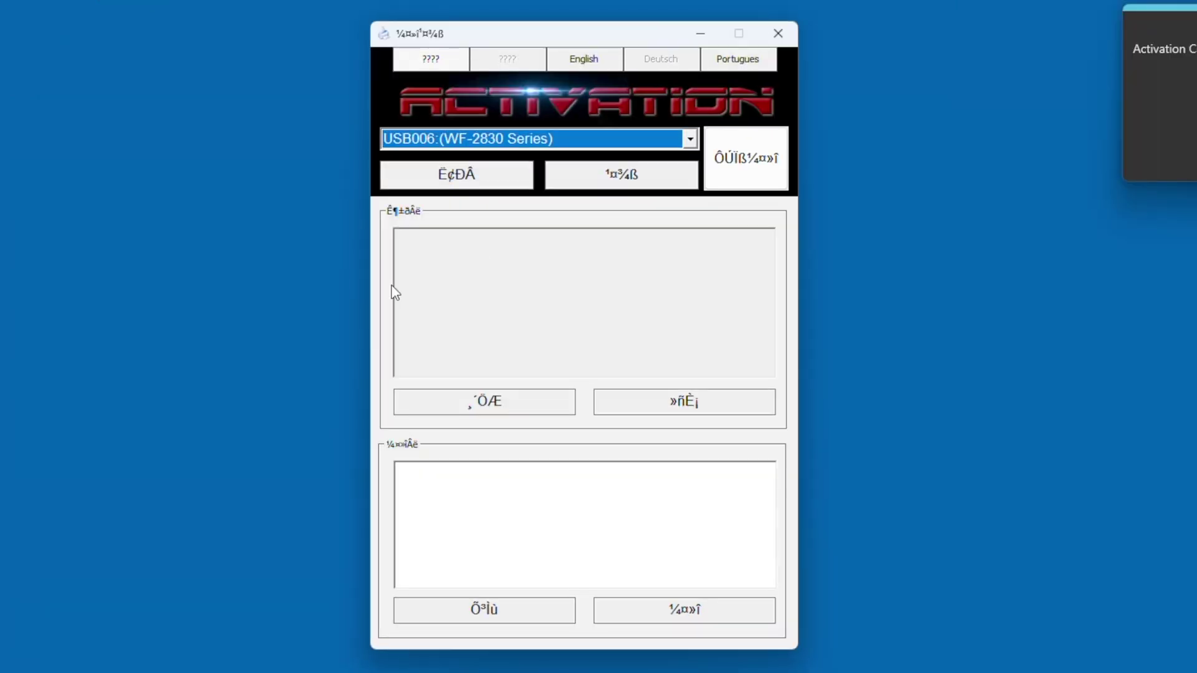
left_click(584, 57)
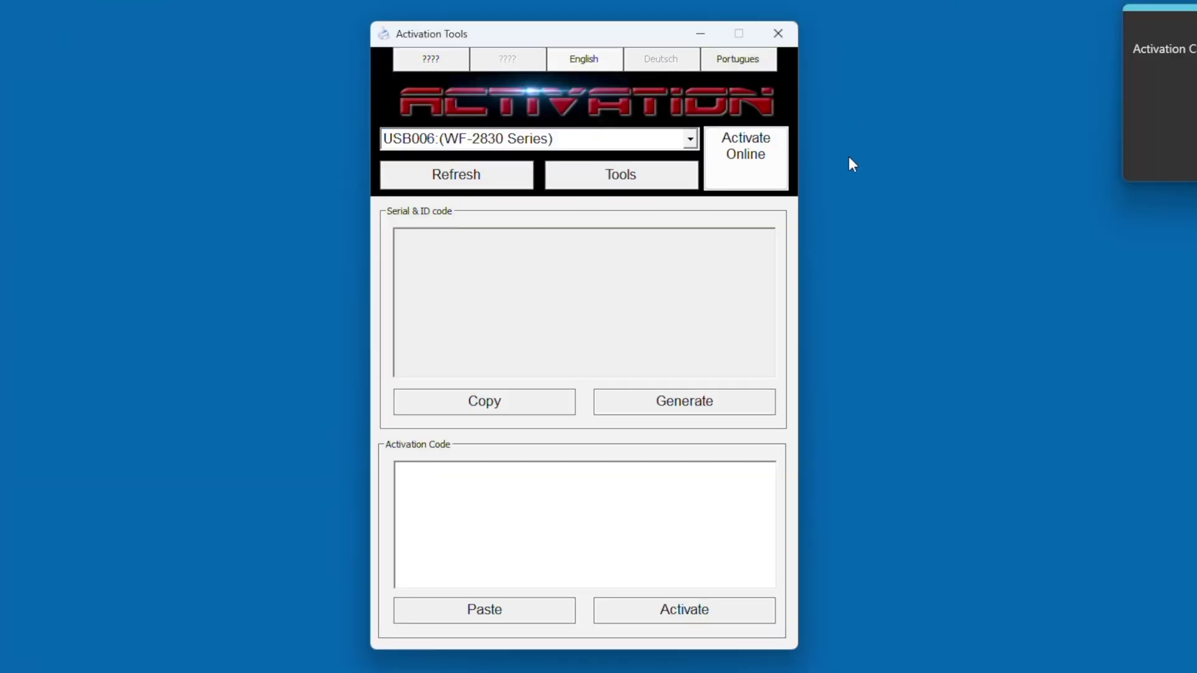
left_click(1160, 100)
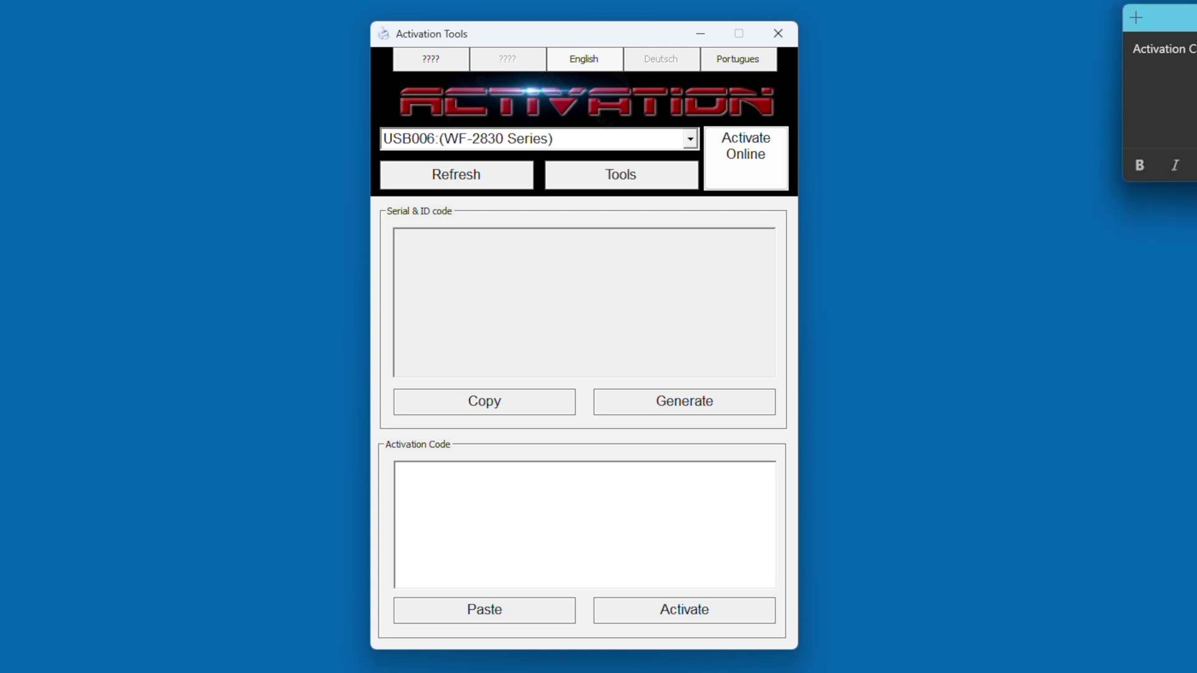
Activate the WF-2830 Series printer online, pasting the copied activation code as the SN and acknowledging the result
left_click(750, 167)
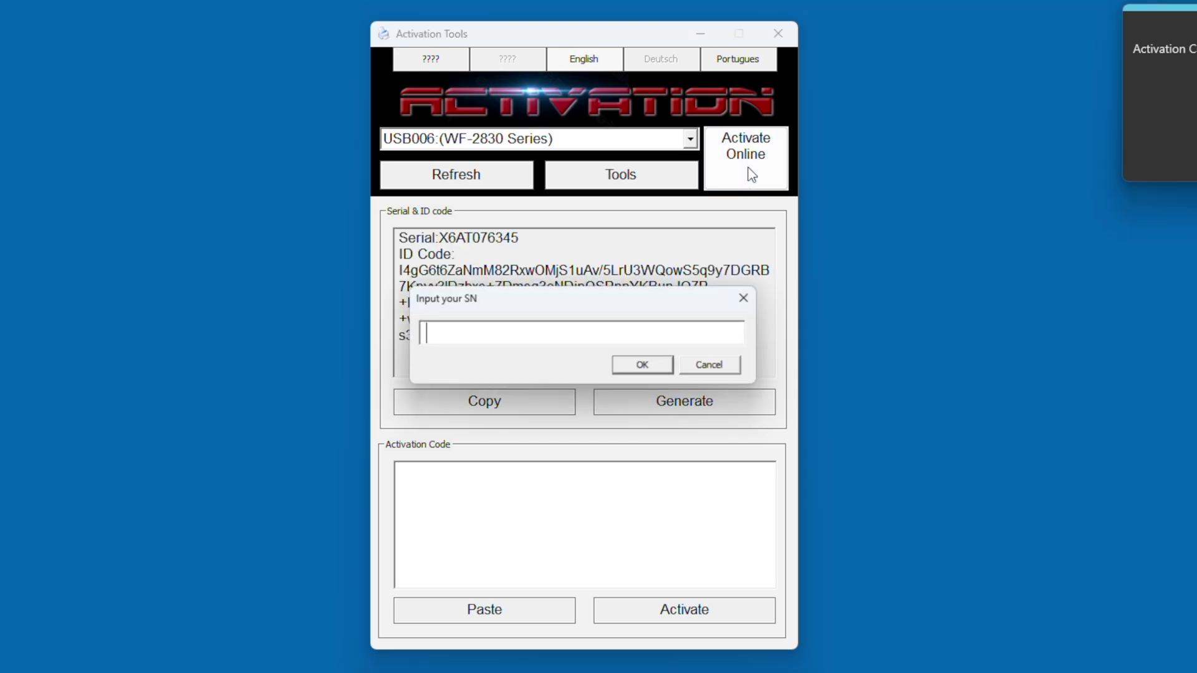
right_click(521, 336)
left_click(569, 411)
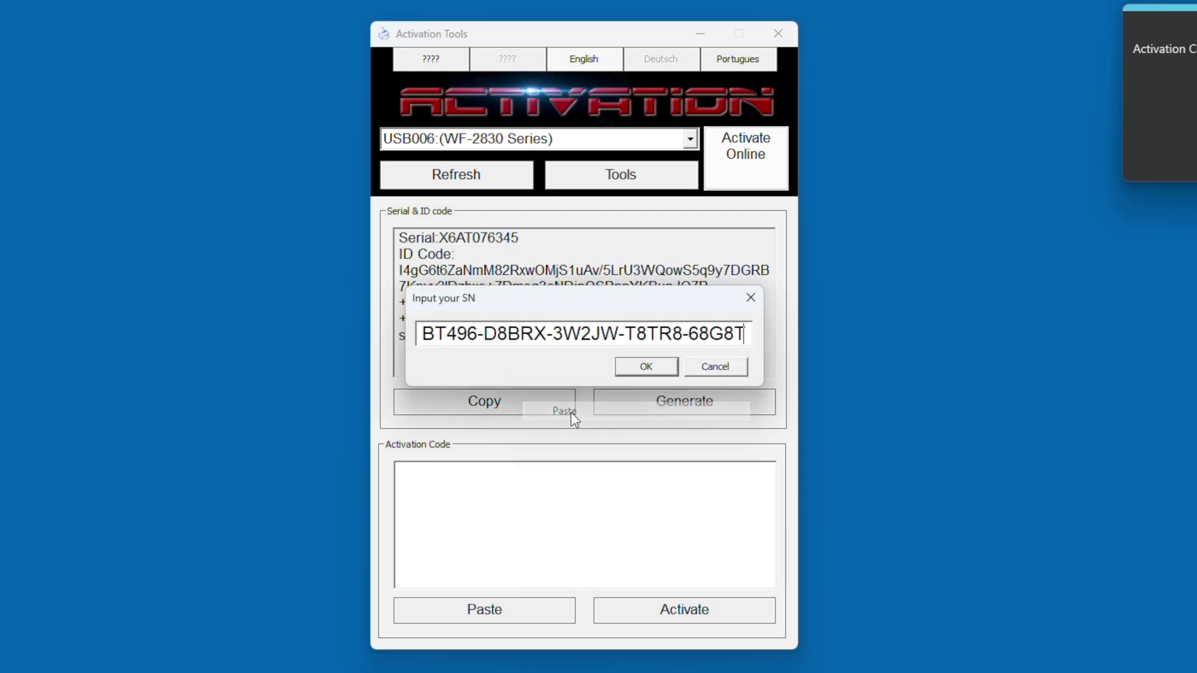
left_click(639, 368)
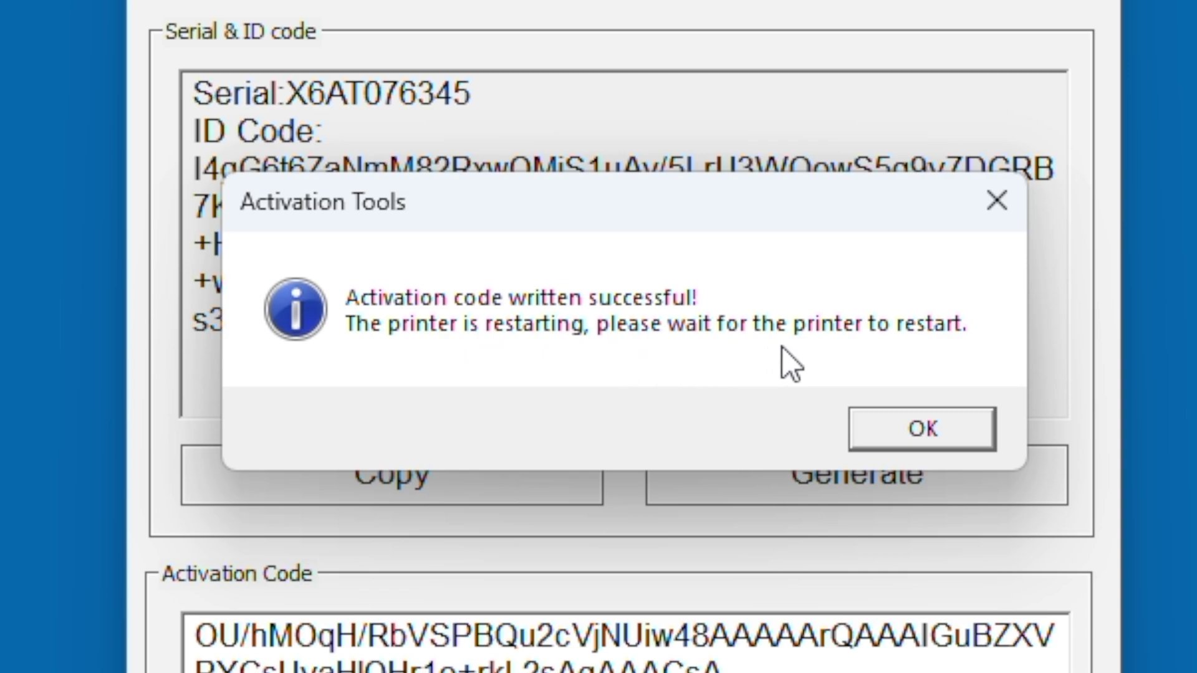
left_click(923, 428)
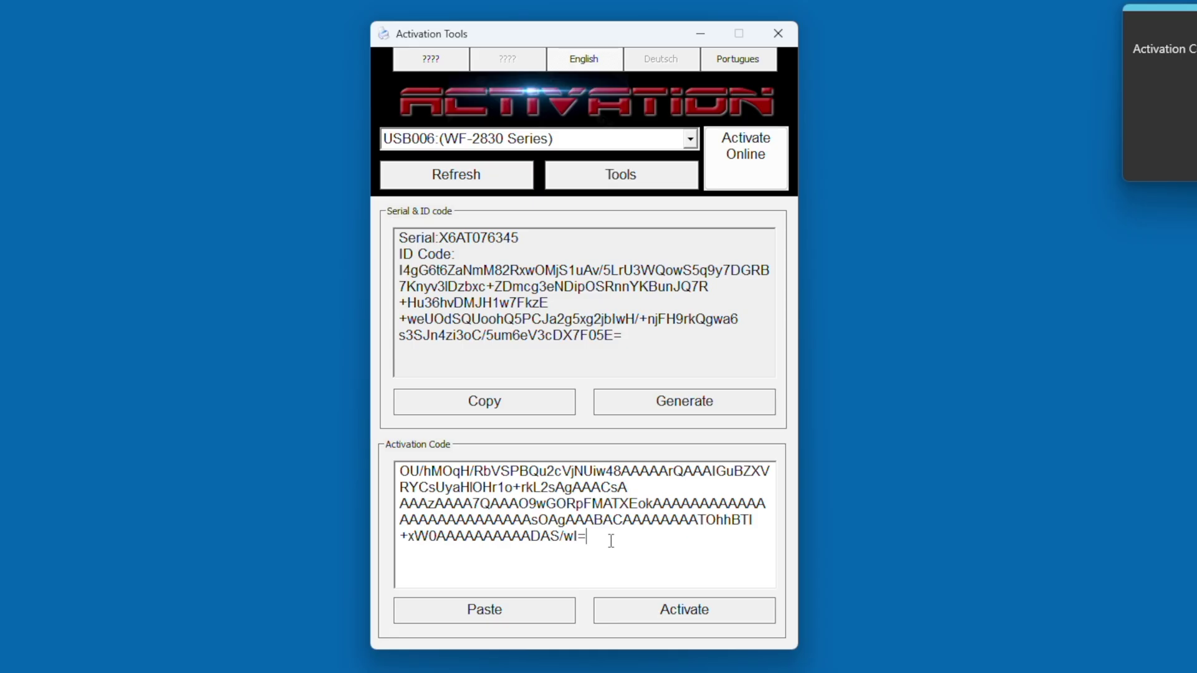
Copy the entire generated code from the activation program and paste it into the sticky note, one blank line below the activation code
left_click_drag(608, 540, 400, 471)
right_click(436, 472)
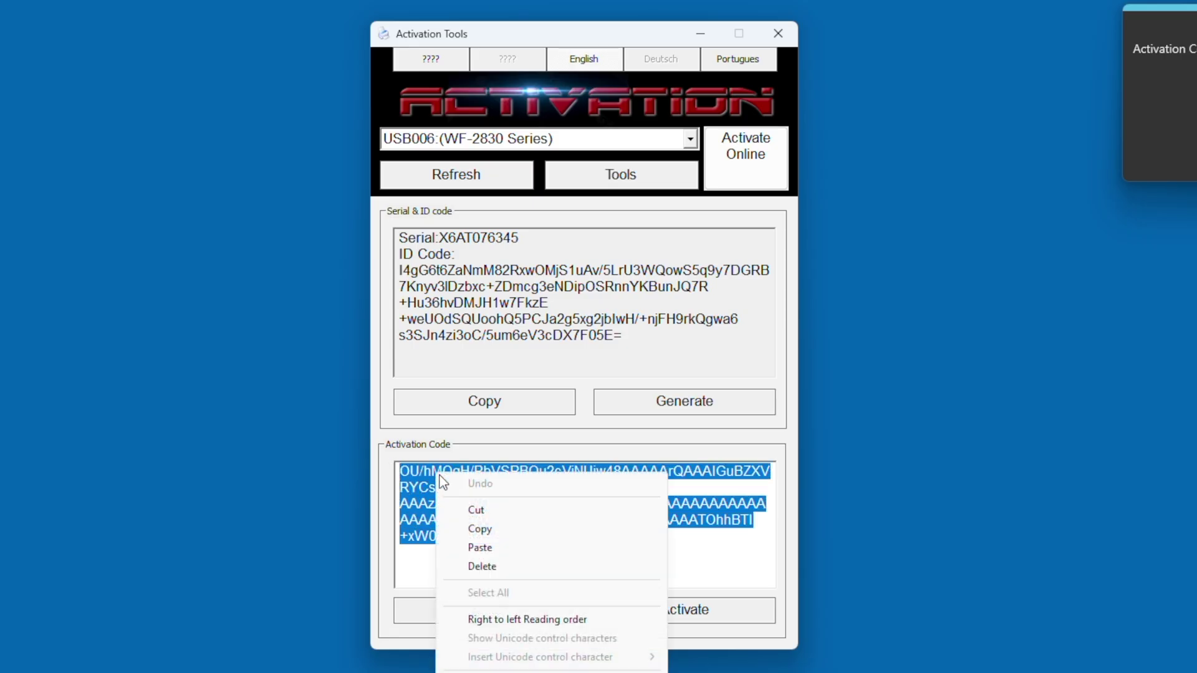
left_click(492, 527)
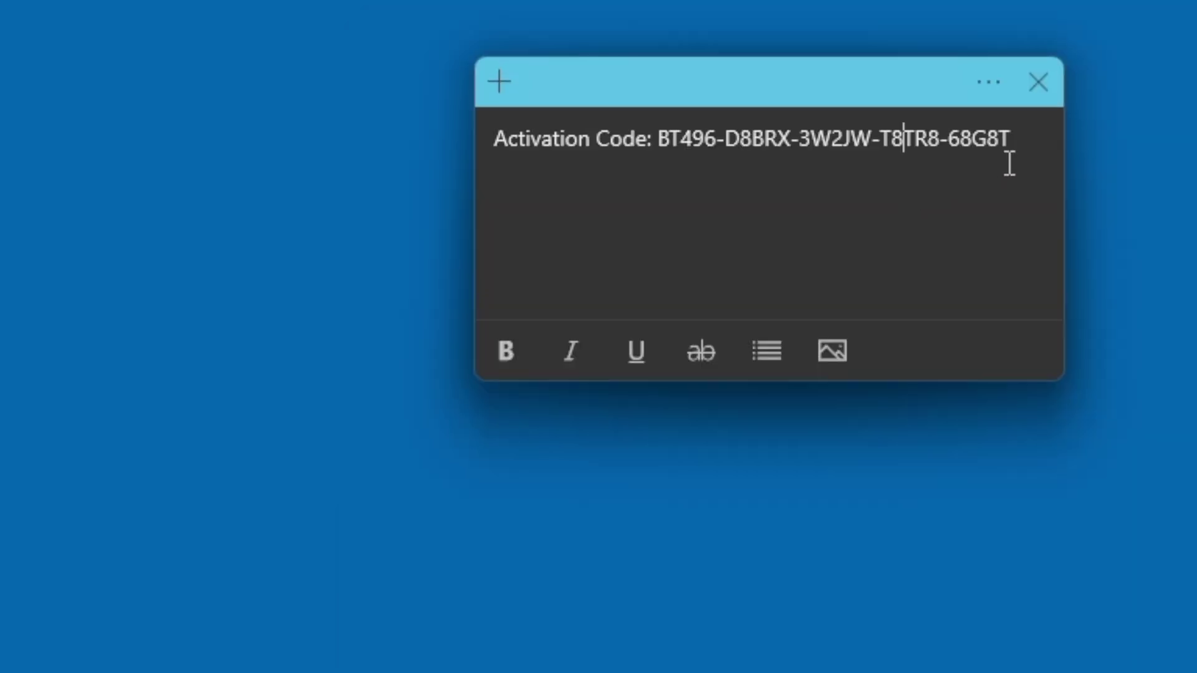
key("Return")
key("Return")
right_click(503, 199)
left_click(580, 324)
scroll(615, 227, "up", 1)
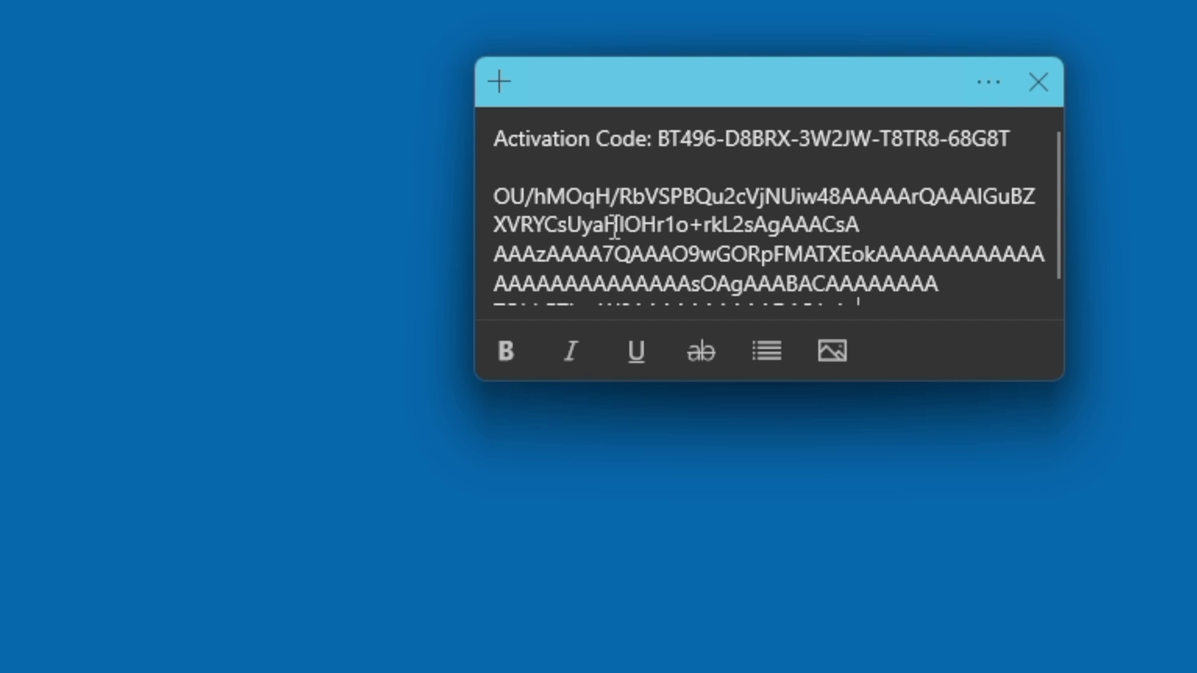
Add the label "Recovery Code:" on its own line above the pasted code in the sticky note
left_click(597, 164)
key("Return")
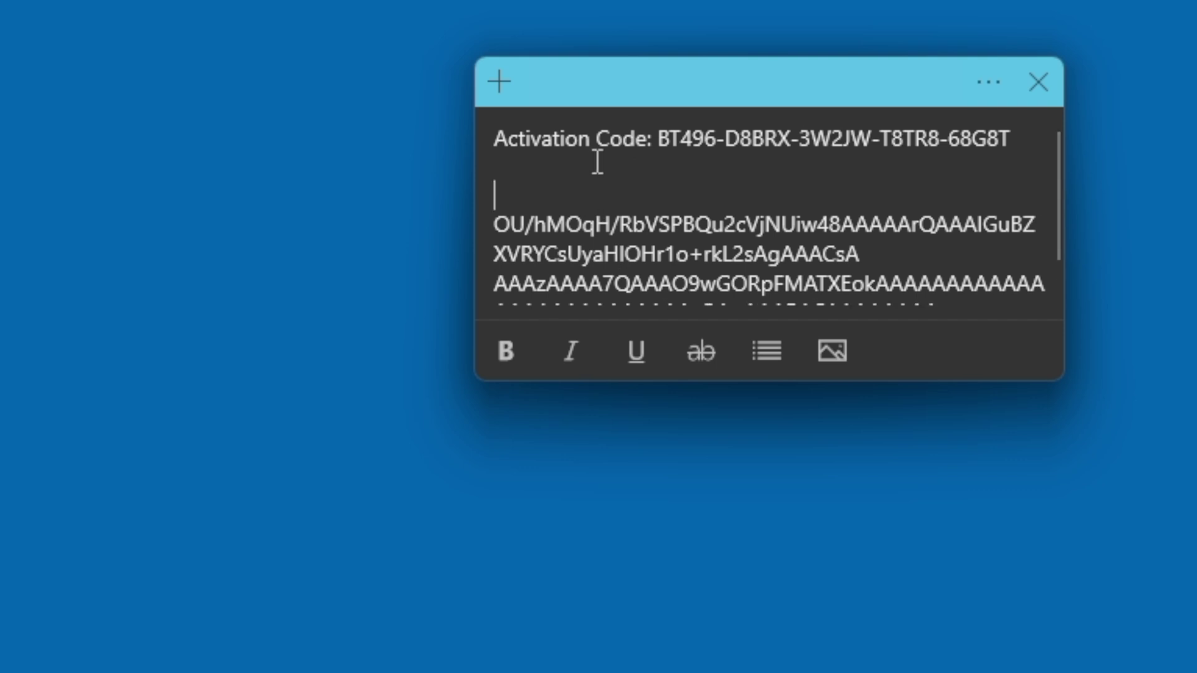
type("Rec")
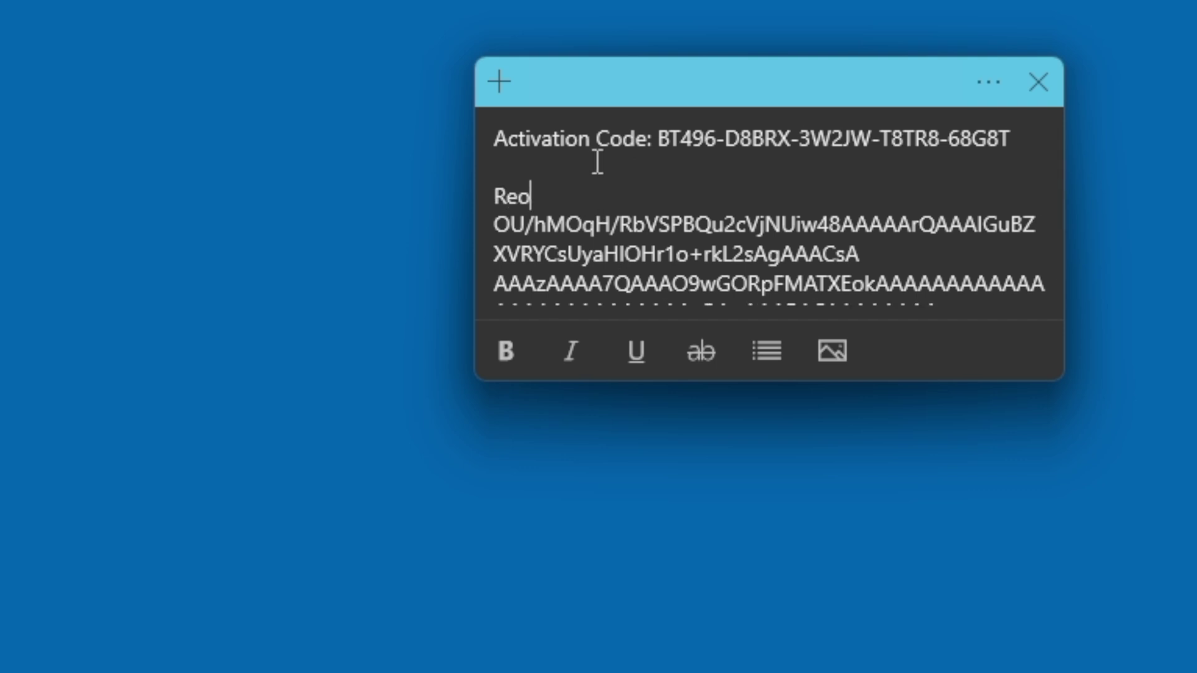
key("BackSpace")
type("covery Code:")
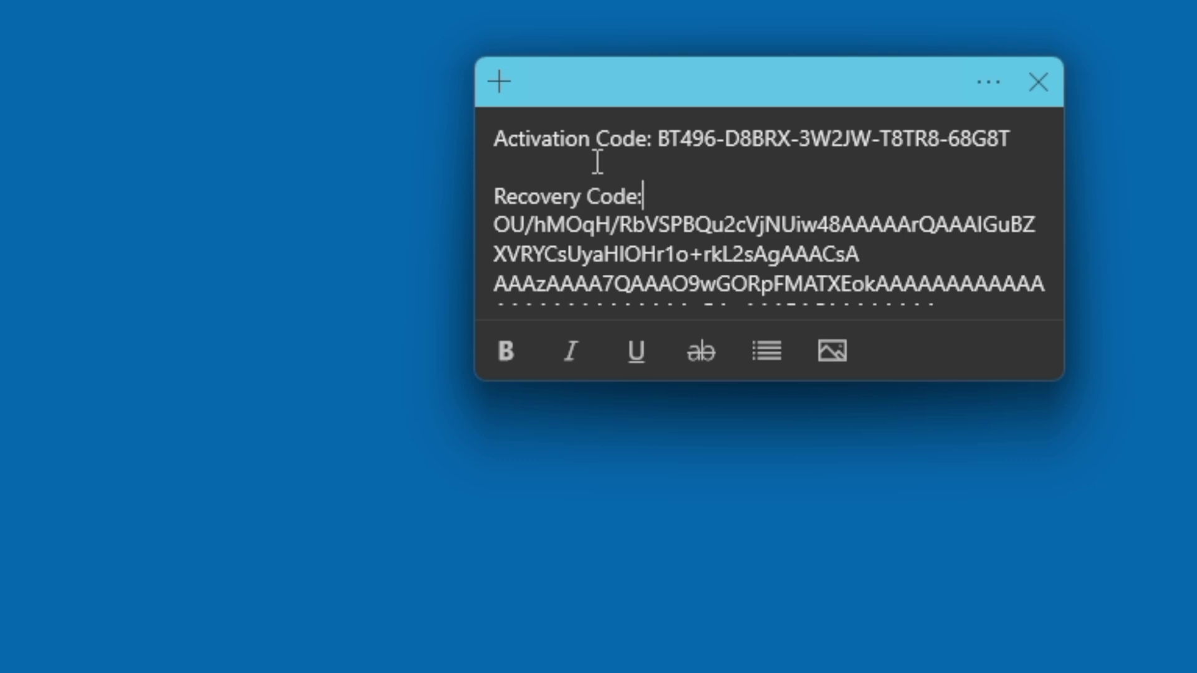